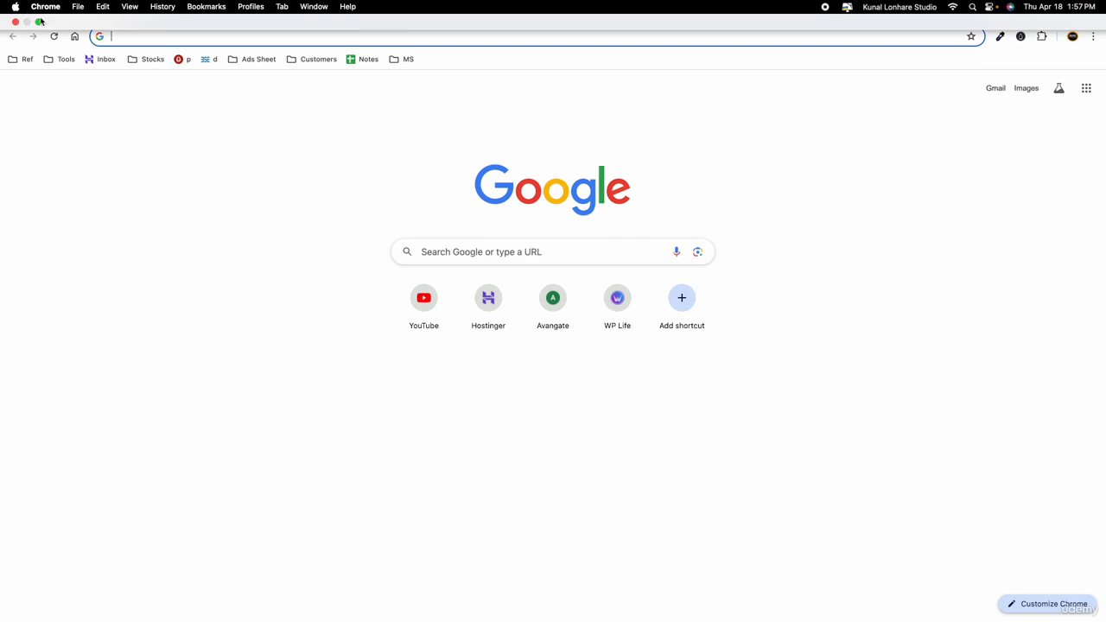
# Switch to the Campaign Form browser tab and choose the Advanced campaign type.
pyautogui.click(38, 22)
pyautogui.click(27, 26)
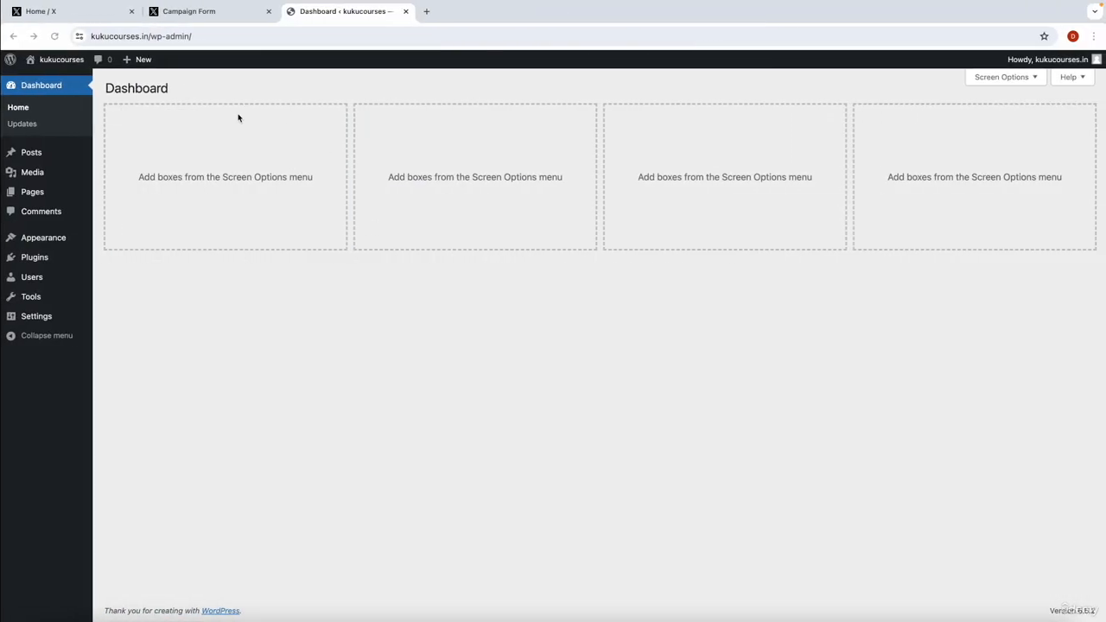
pyautogui.click(211, 12)
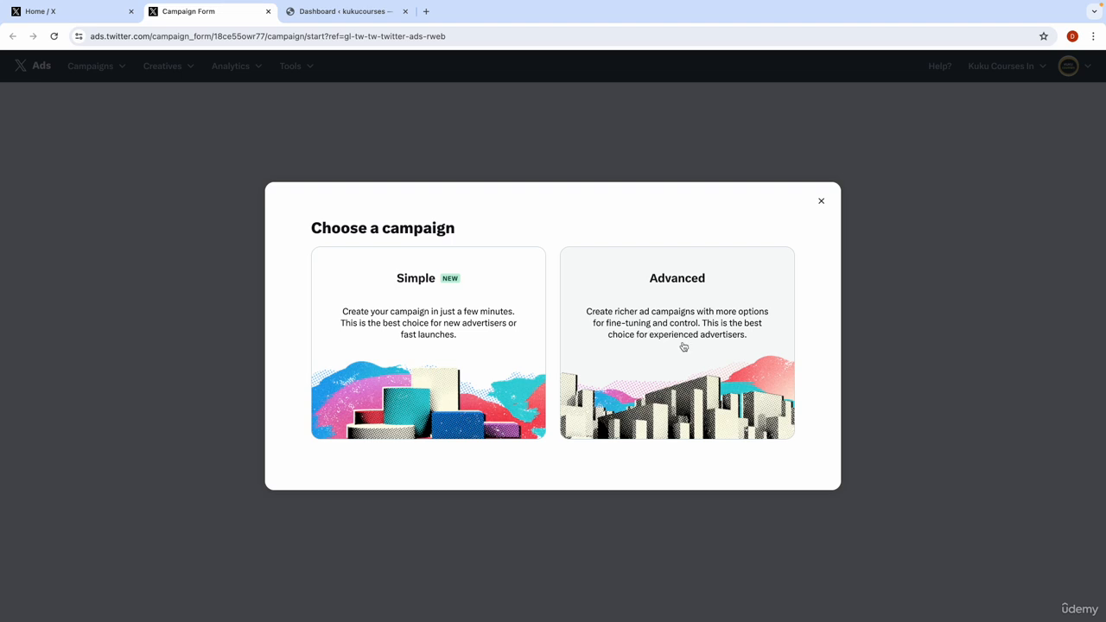
pyautogui.click(642, 292)
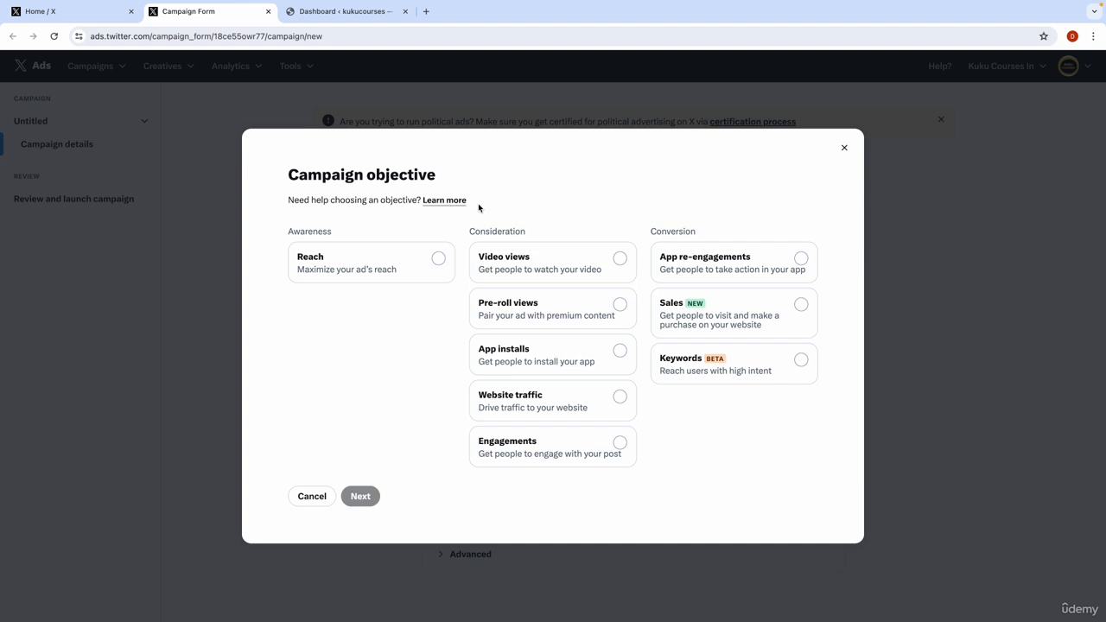
# Compare the Campaign objective dialog with the goal, budget and name items of the campaign level on the Keynote account structure slide.
pyautogui.doubleClick(317, 175)
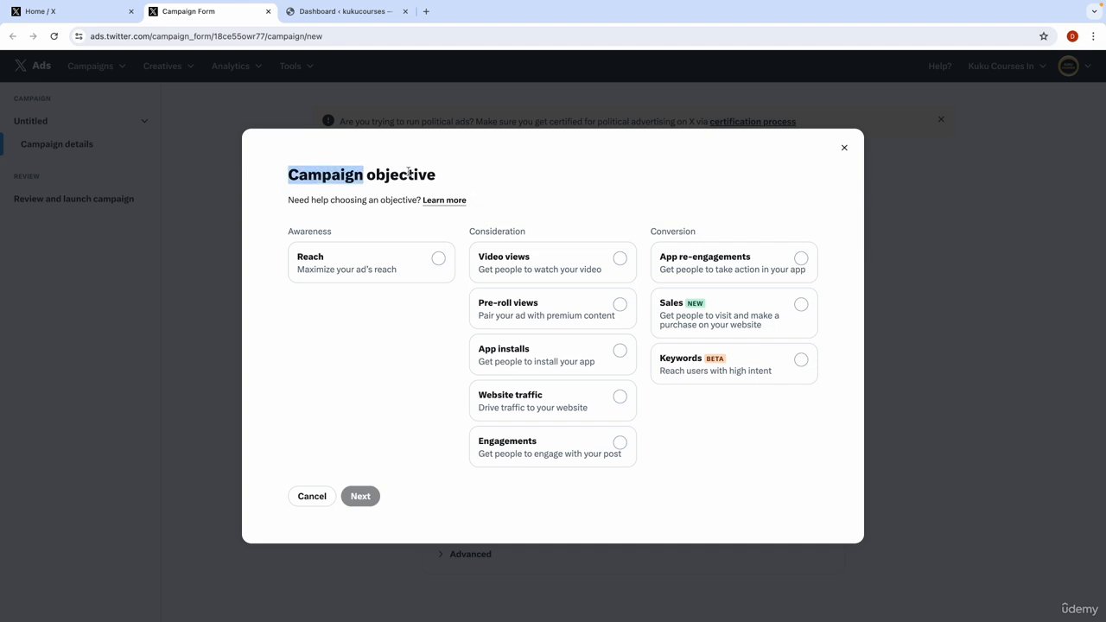
pyautogui.click(491, 176)
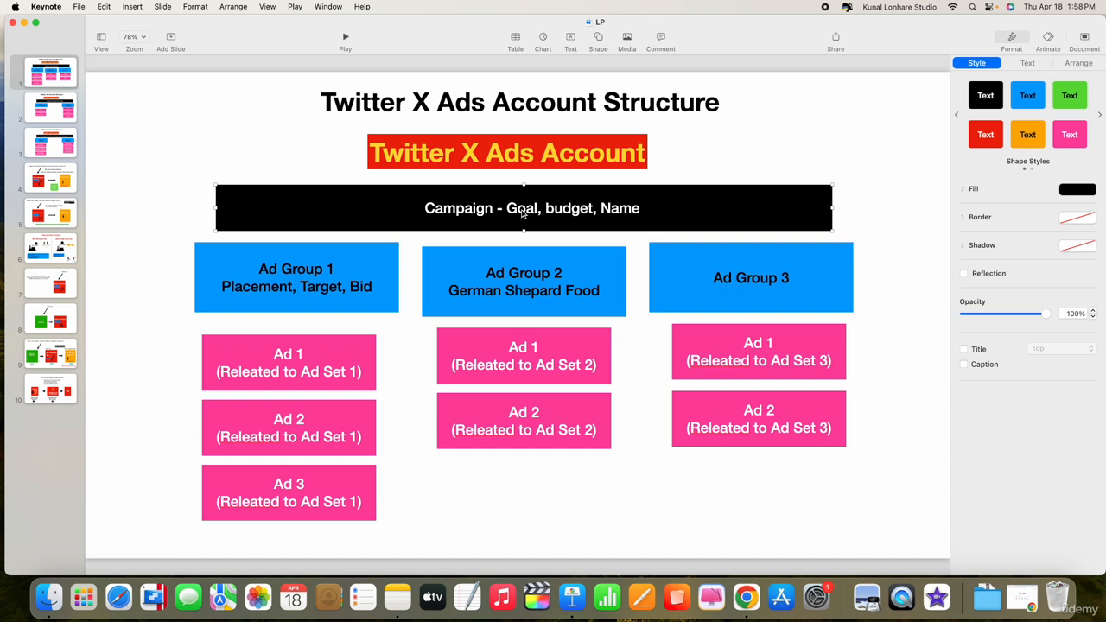
pyautogui.doubleClick(522, 214)
pyautogui.doubleClick(559, 209)
pyautogui.doubleClick(615, 210)
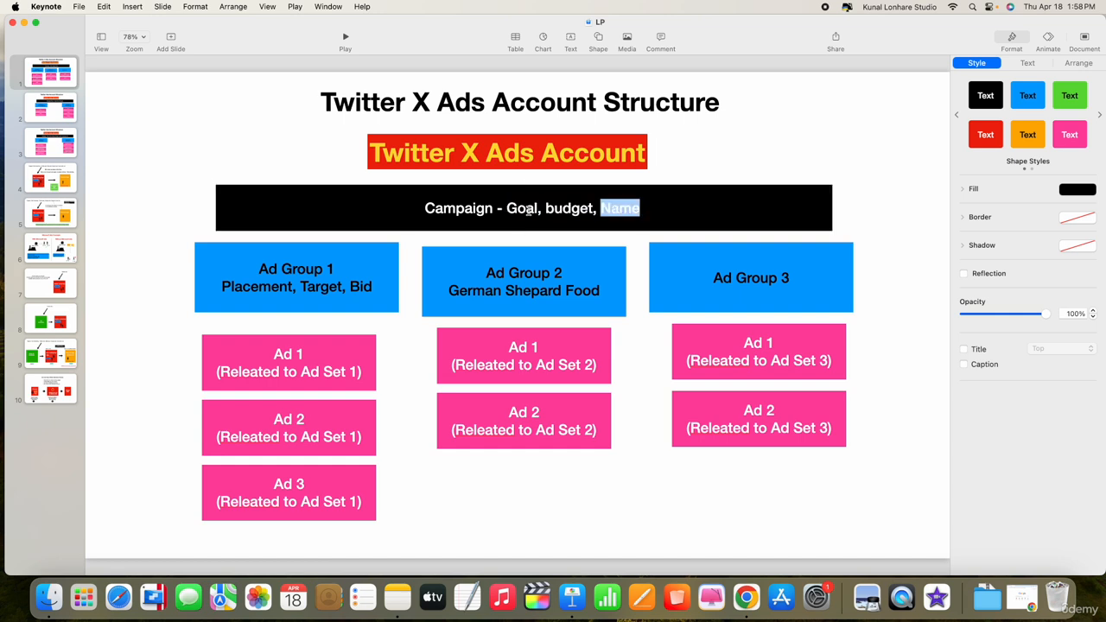
pyautogui.doubleClick(526, 208)
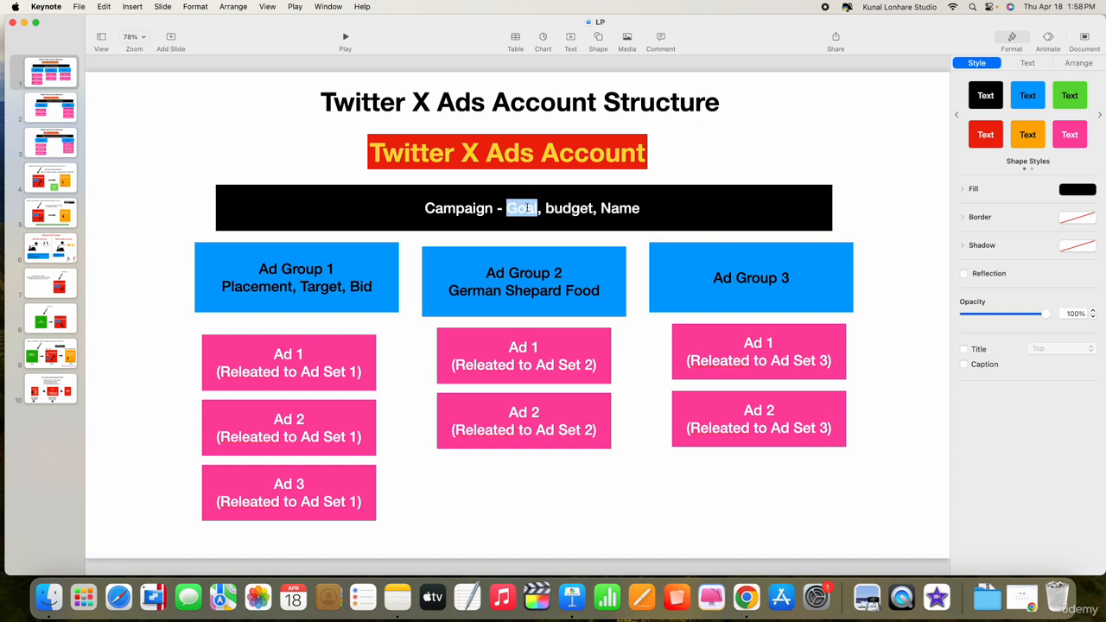
pyautogui.click(704, 171)
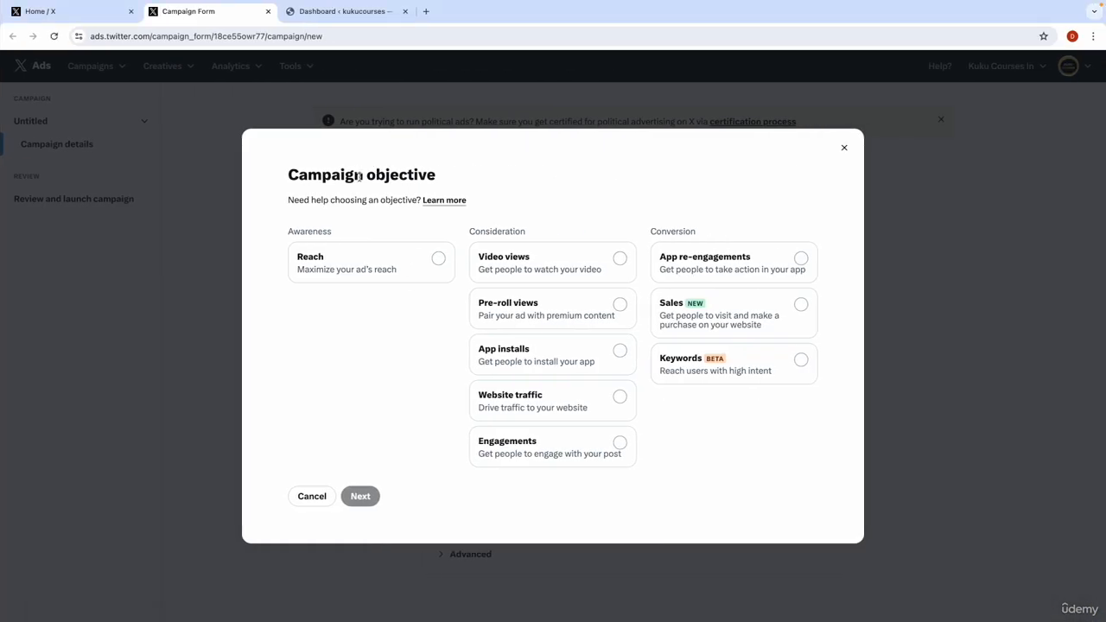
# Examine the Awareness, Consideration and Conversion categories of campaign objectives in the dialog.
pyautogui.doubleClick(305, 230)
pyautogui.click(353, 231)
pyautogui.doubleClick(494, 231)
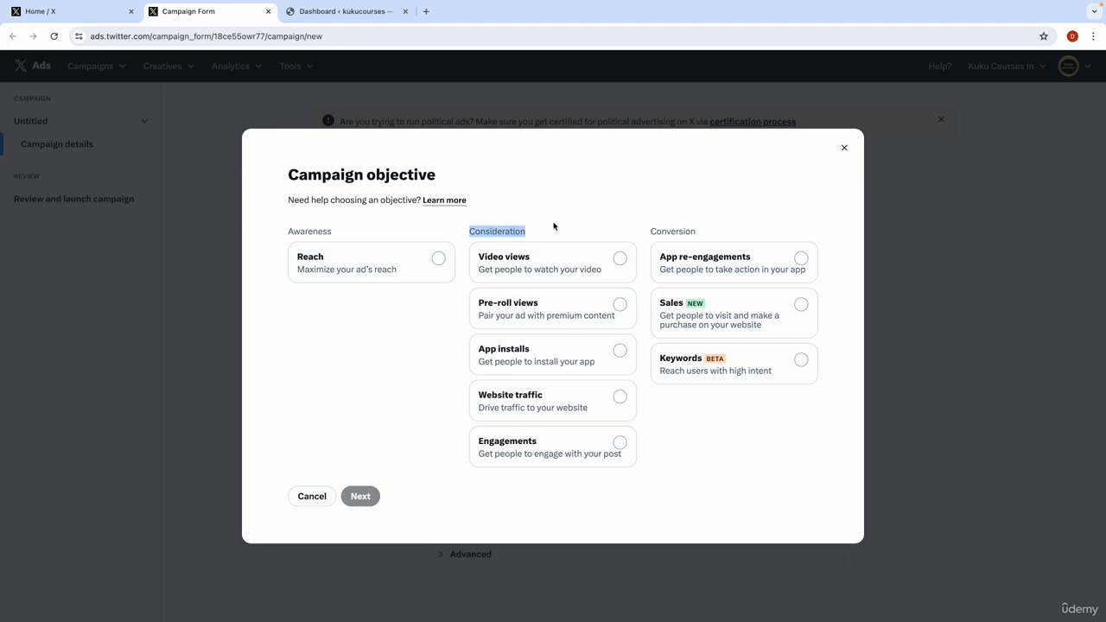
pyautogui.click(554, 227)
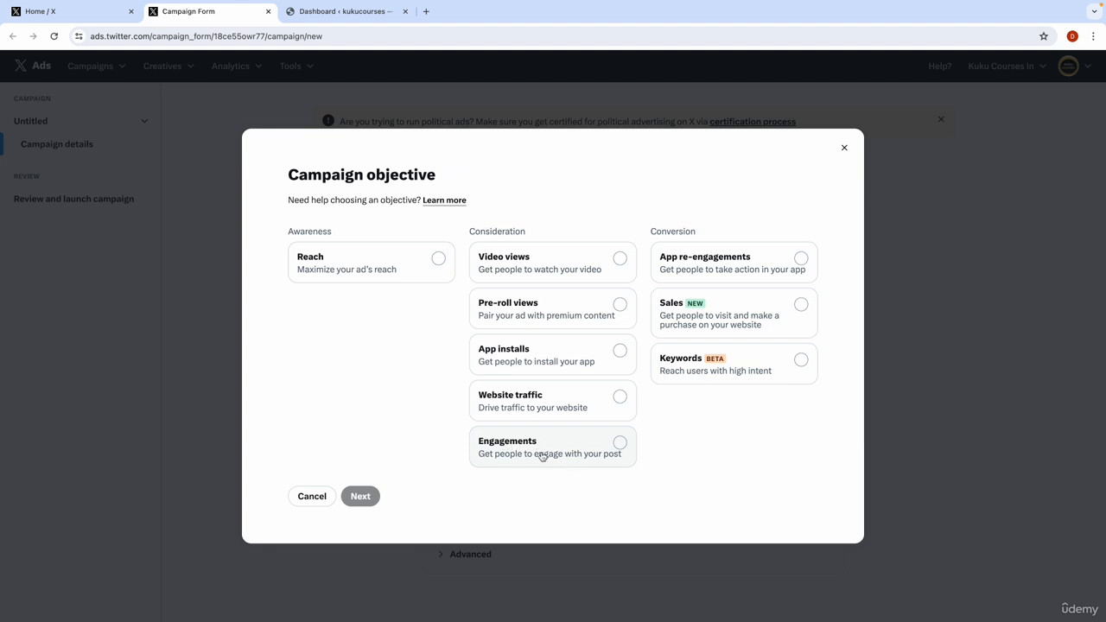
pyautogui.doubleClick(668, 233)
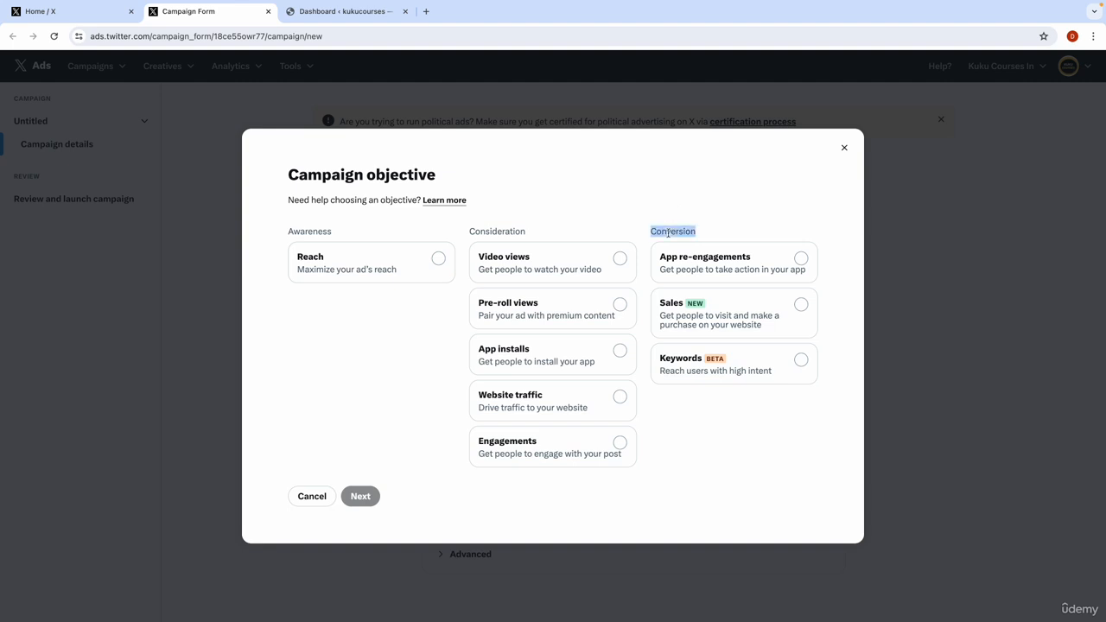
pyautogui.click(718, 220)
# Open a new browser tab and begin a search query with "digital marketing".
pyautogui.click(425, 11)
pyautogui.write('digi')
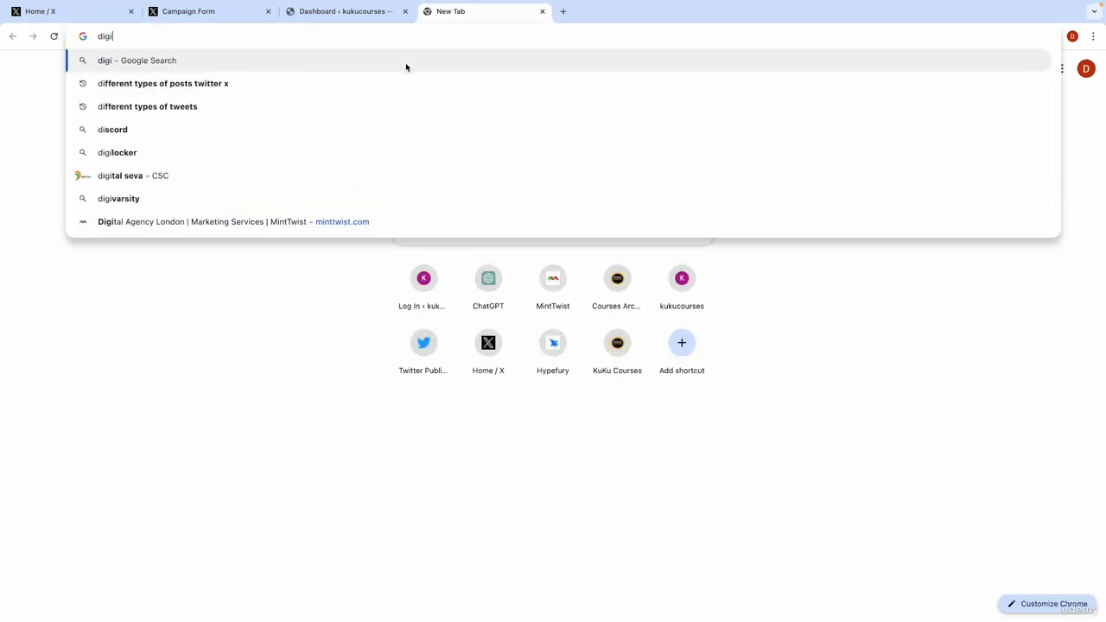
pyautogui.write('tal marke')
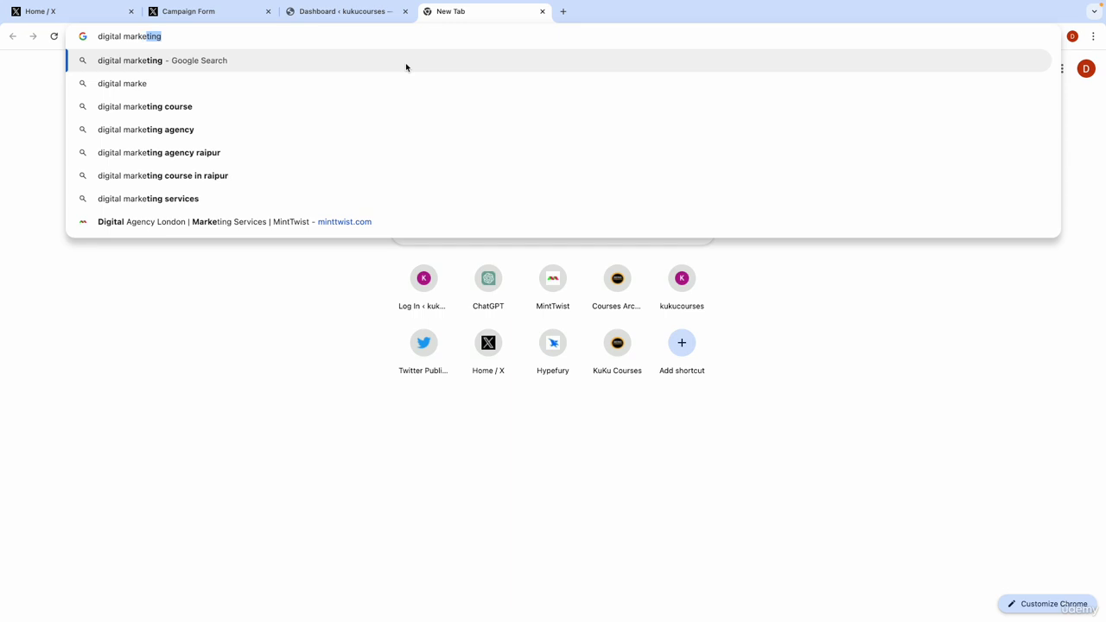
pyautogui.press('Down')
pyautogui.press('Down')
pyautogui.press('Down')
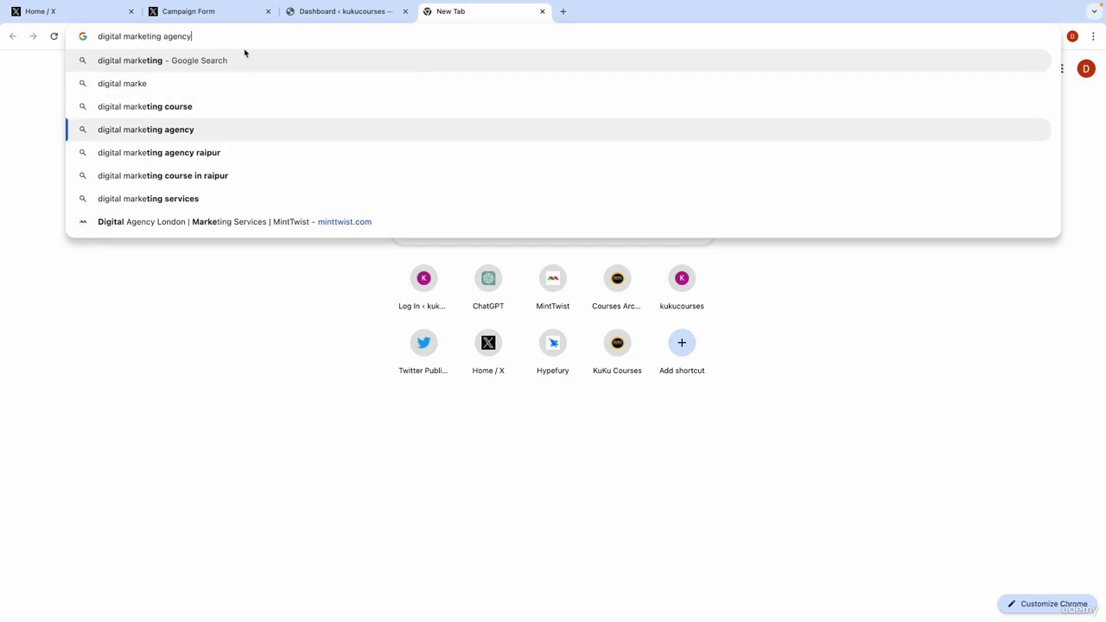
pyautogui.hotkey('ctrl', 'a')
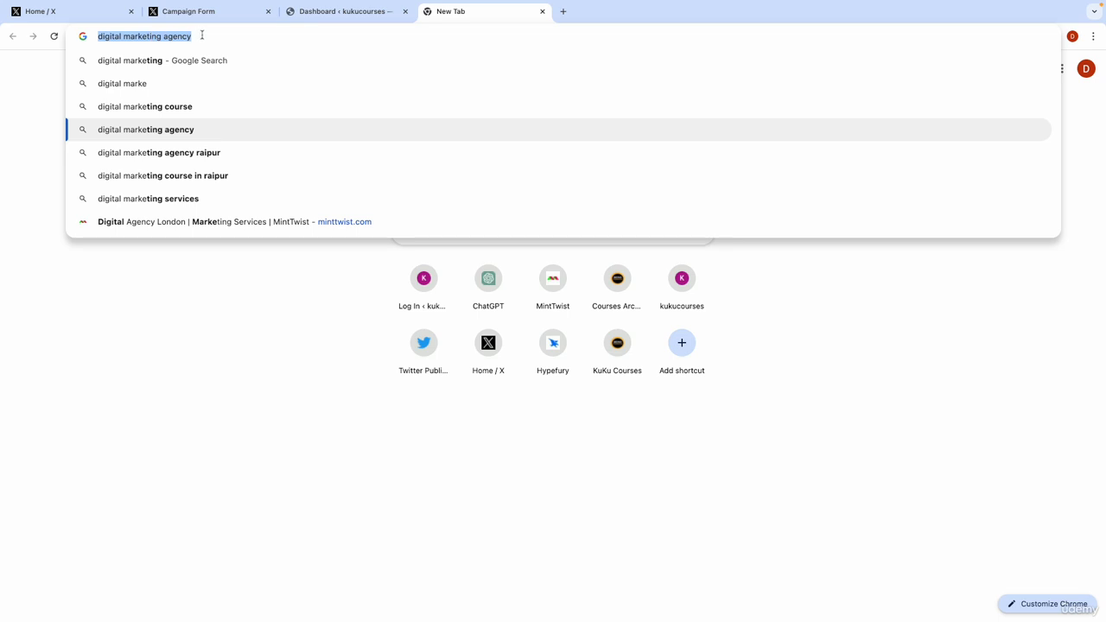
pyautogui.rightClick(173, 48)
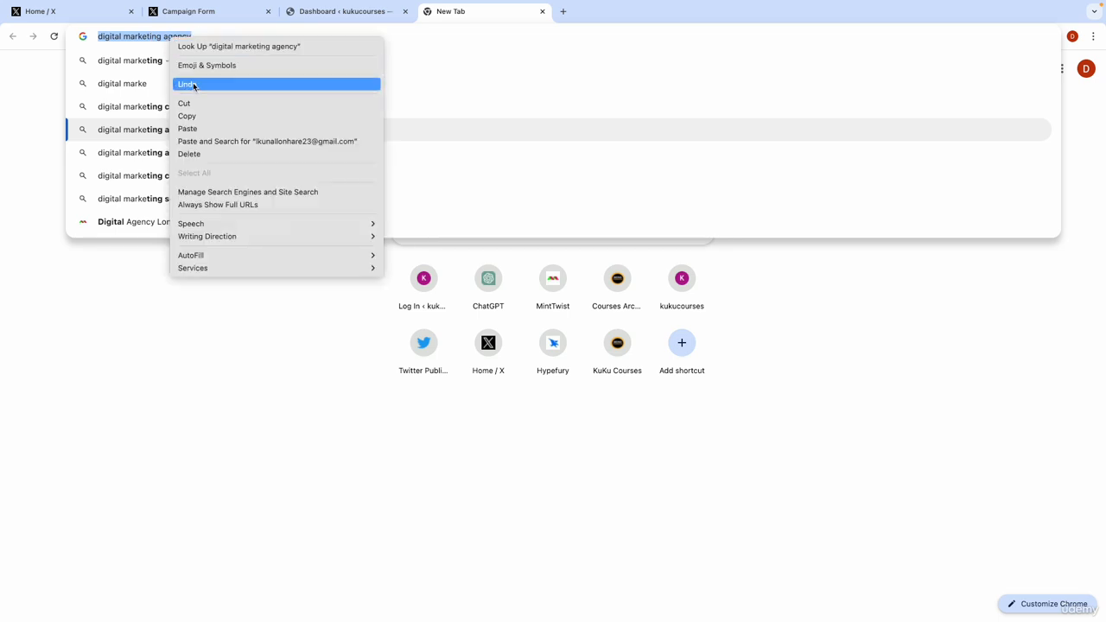
pyautogui.click(187, 84)
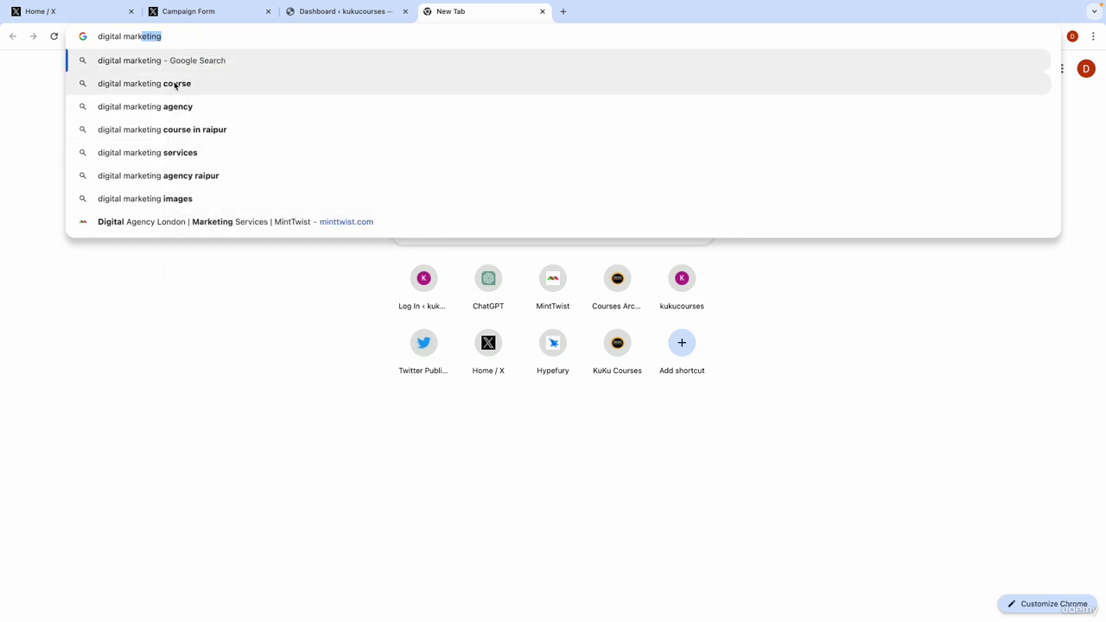
# Complete the unsubmitted query in the new tab as "digital marketing agency".
pyautogui.click(174, 37)
pyautogui.doubleClick(173, 37)
pyautogui.press('Escape')
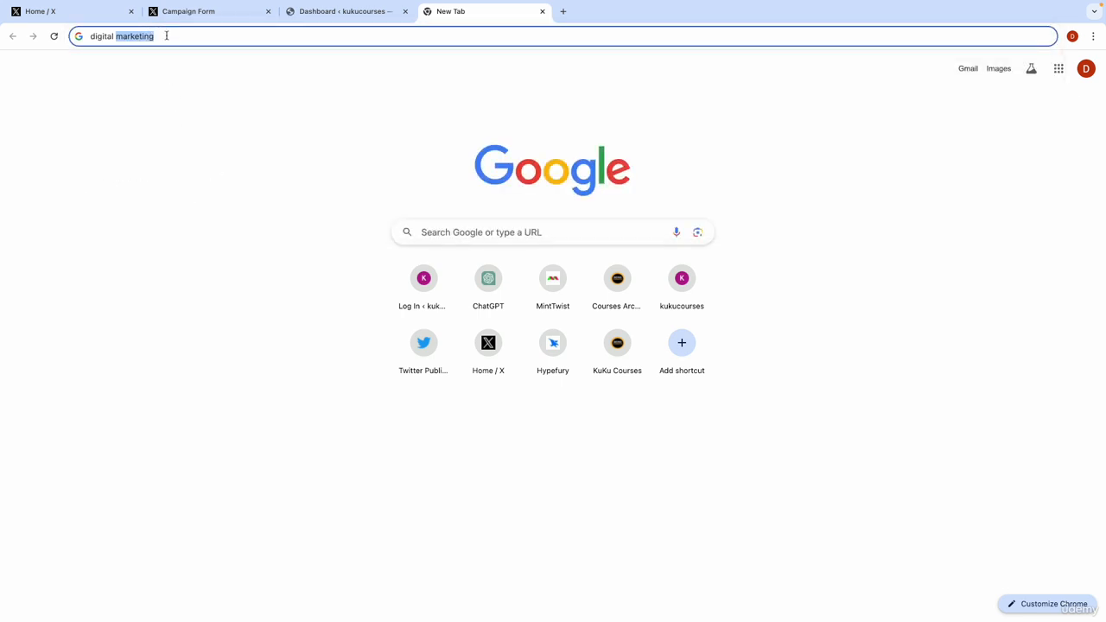
pyautogui.click(167, 35)
pyautogui.write('a')
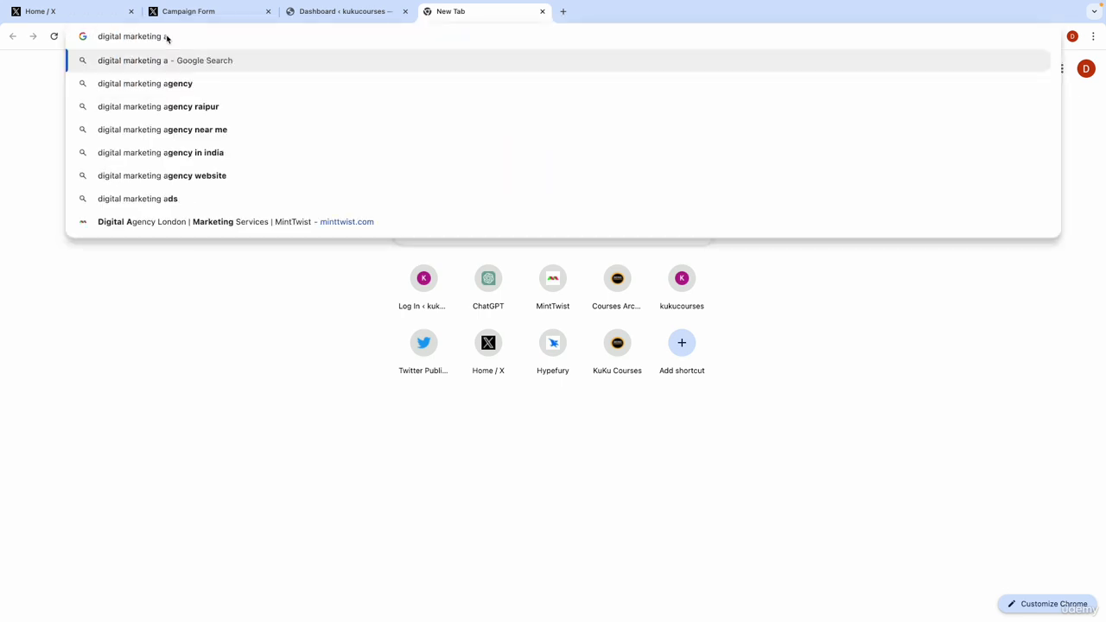
pyautogui.press('Down')
pyautogui.press('Down')
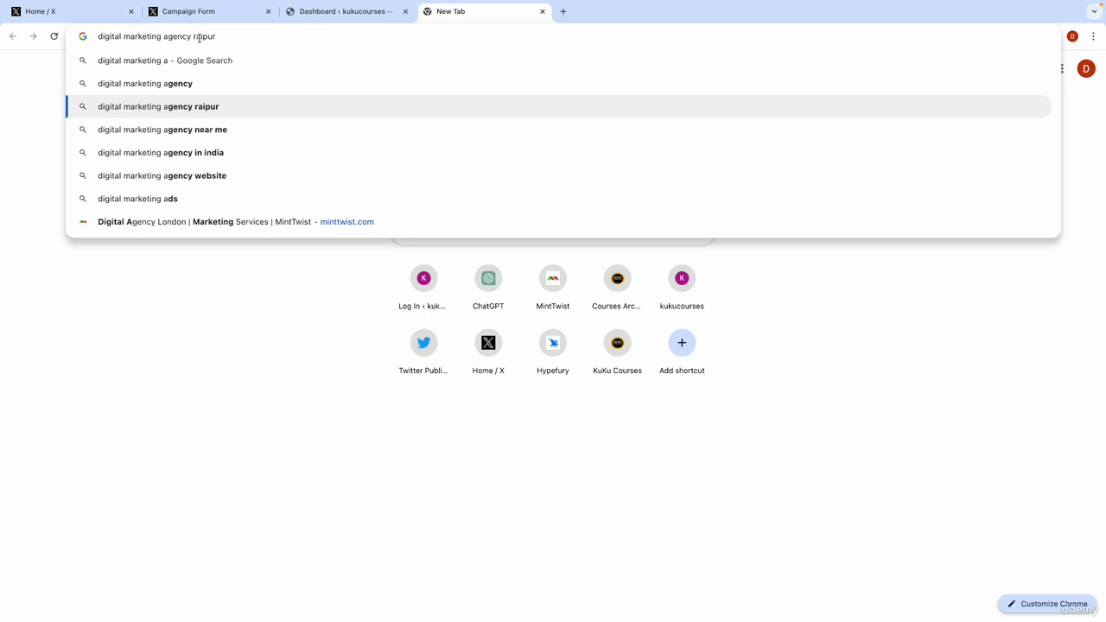
pyautogui.doubleClick(201, 36)
pyautogui.press('BackSpace')
# Copy the phrase "digital marketing agency" and enter it in the search field of the X home page.
pyautogui.hotkey('ctrl', 'a')
pyautogui.hotkey('ctrl', 'c')
pyautogui.click(59, 13)
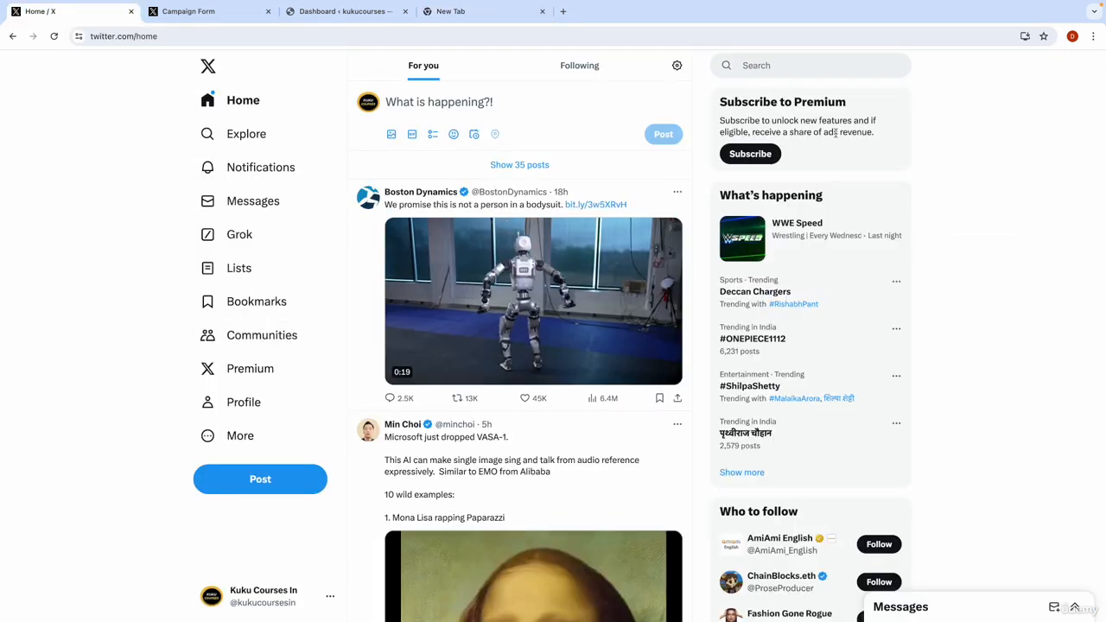
pyautogui.click(808, 65)
pyautogui.hotkey('ctrl', 'v')
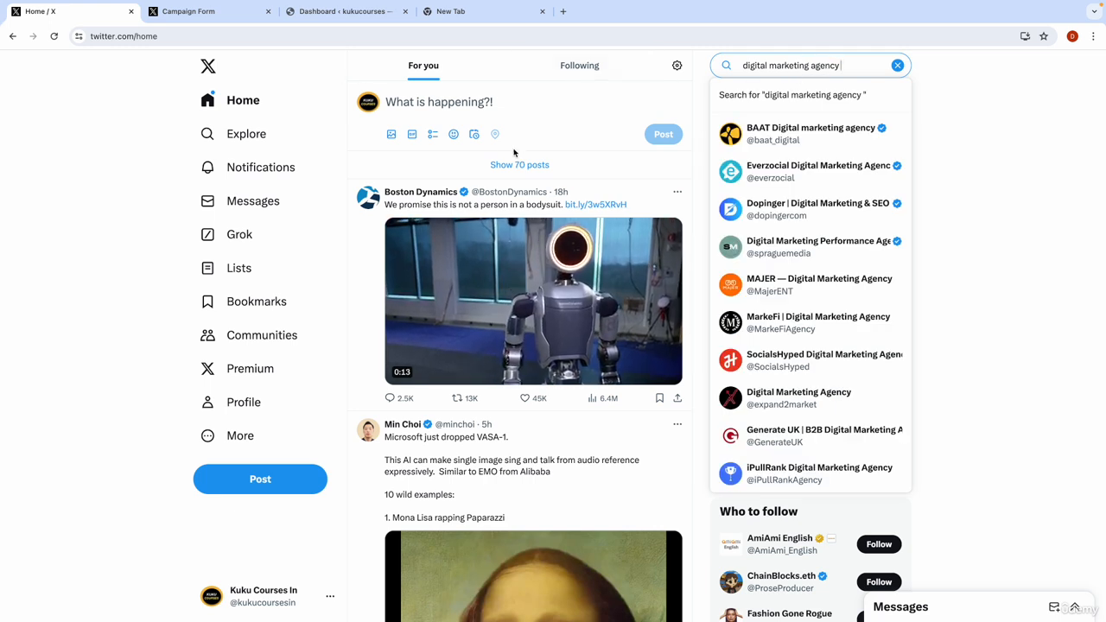
# Return to the campaign form, set the campaign objective to Website traffic and agree to the Twitter Ads terms.
pyautogui.click(220, 18)
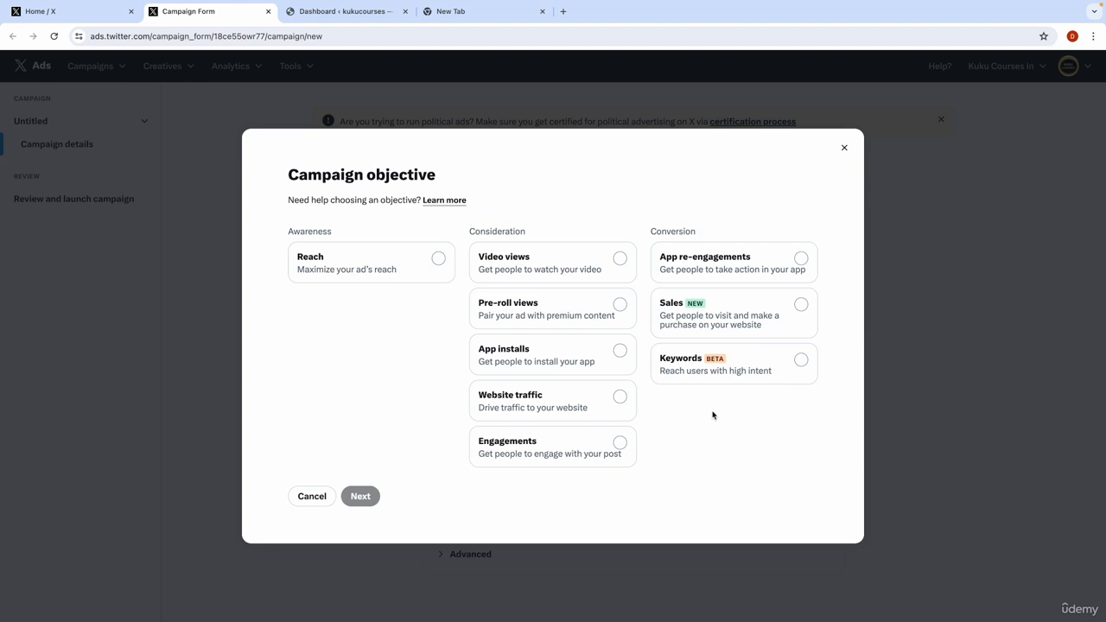
pyautogui.click(621, 398)
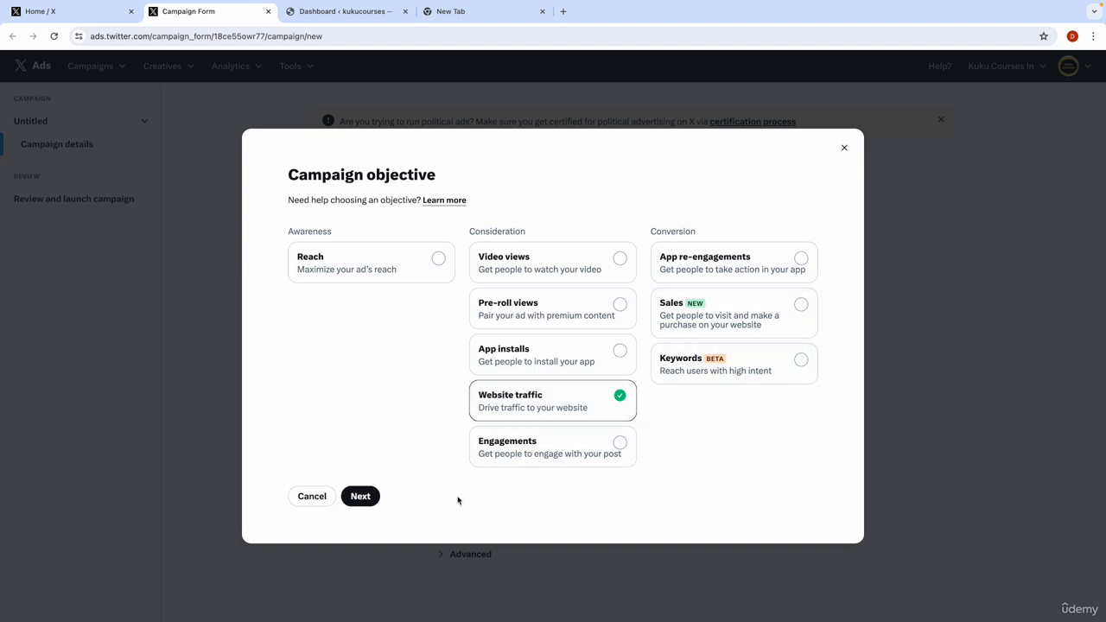
pyautogui.click(360, 500)
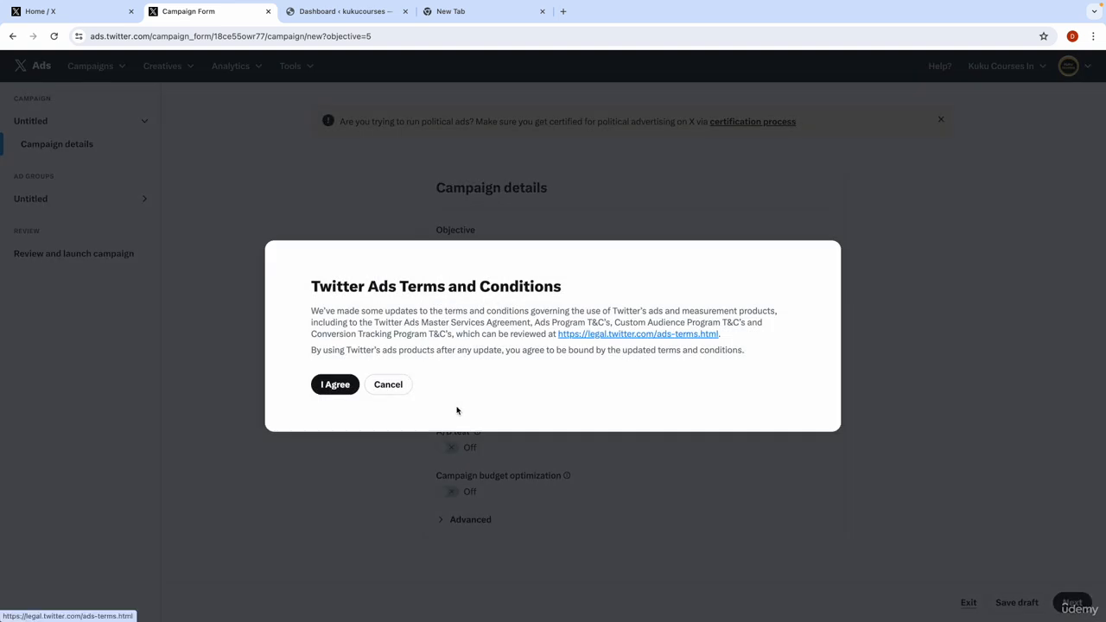
pyautogui.click(334, 384)
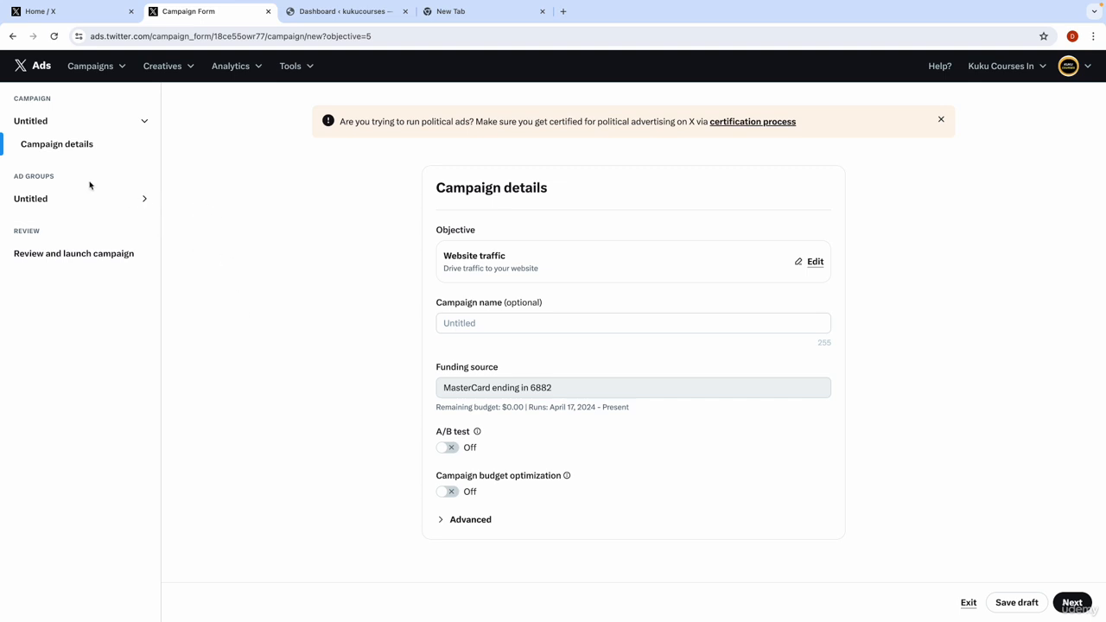
# Review the Campaign, Ad Group 1 and Ad 1 levels on the Keynote account structure slide, ending back at the campaign form.
pyautogui.hotkey('ctrl', 'Left')
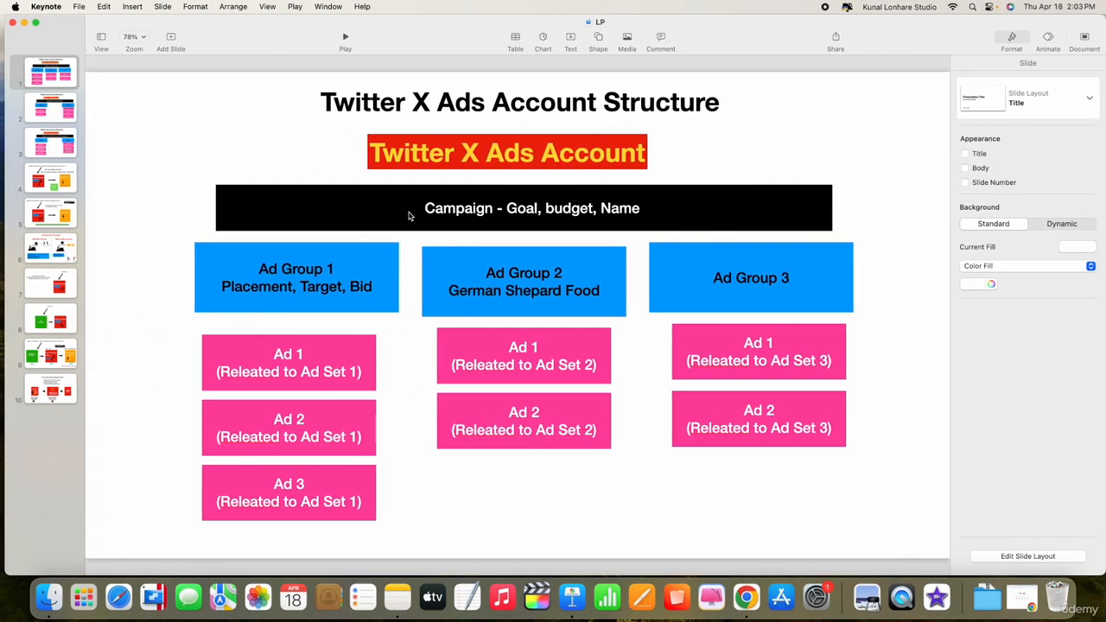
pyautogui.click(412, 215)
pyautogui.click(286, 269)
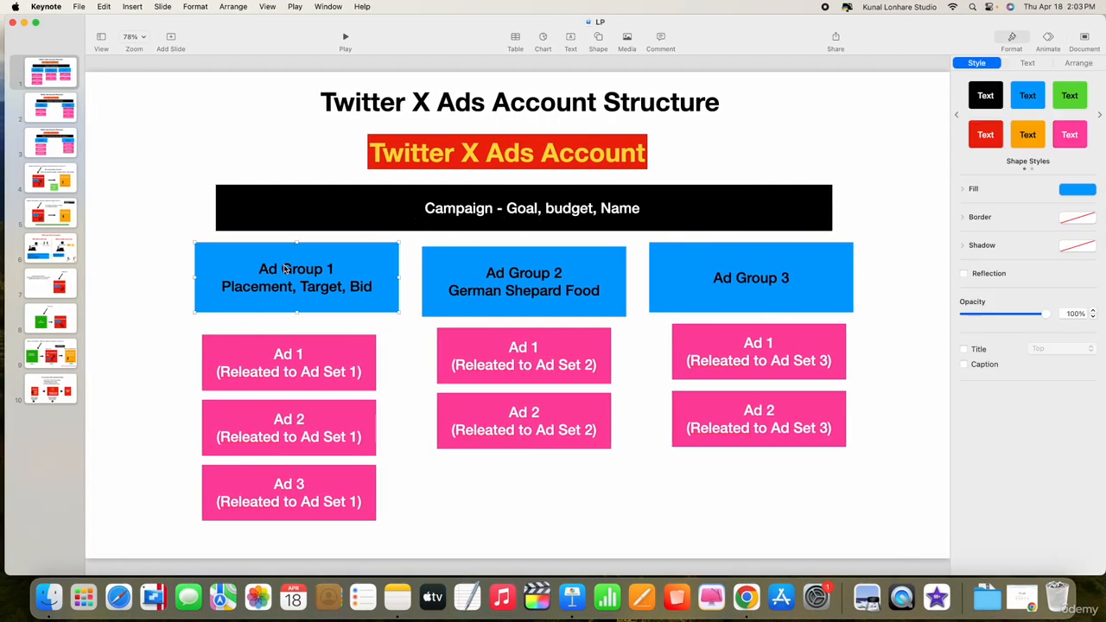
pyautogui.click(281, 359)
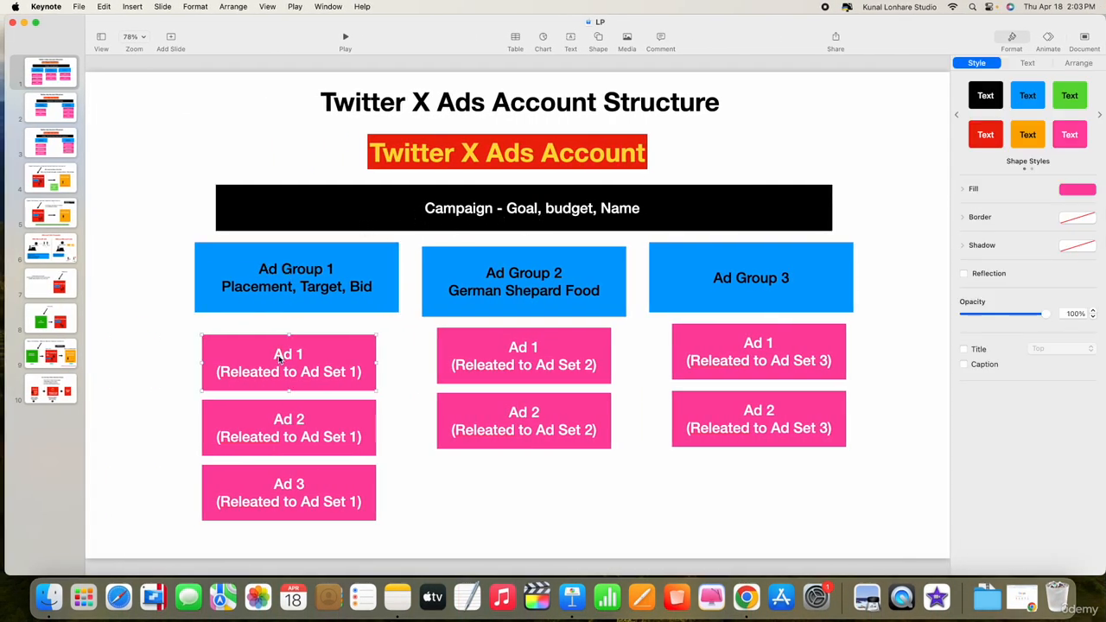
pyautogui.click(404, 217)
pyautogui.hotkey('ctrl', 'Right')
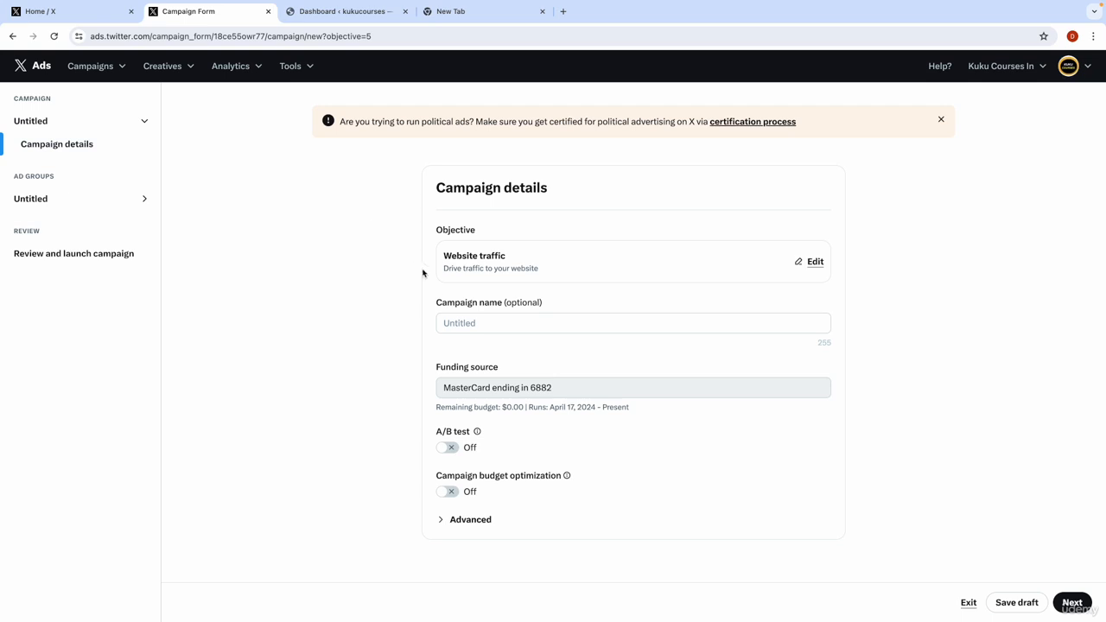
# Enter the beginning of the campaign name as "SEO - Image -" in the campaign details.
pyautogui.click(463, 326)
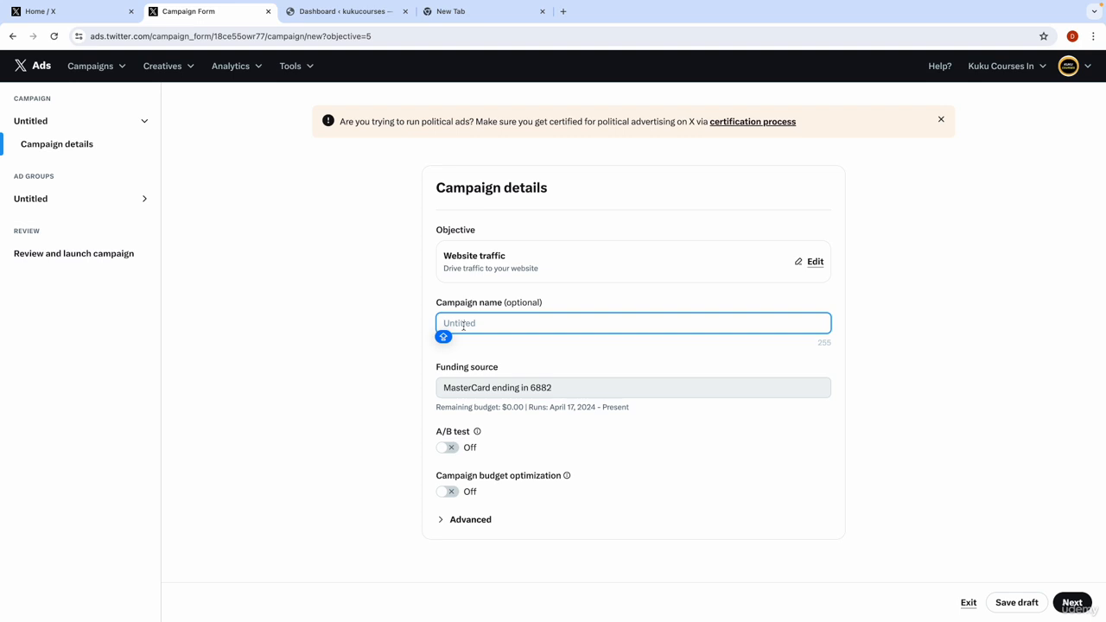
pyautogui.write('SEO ')
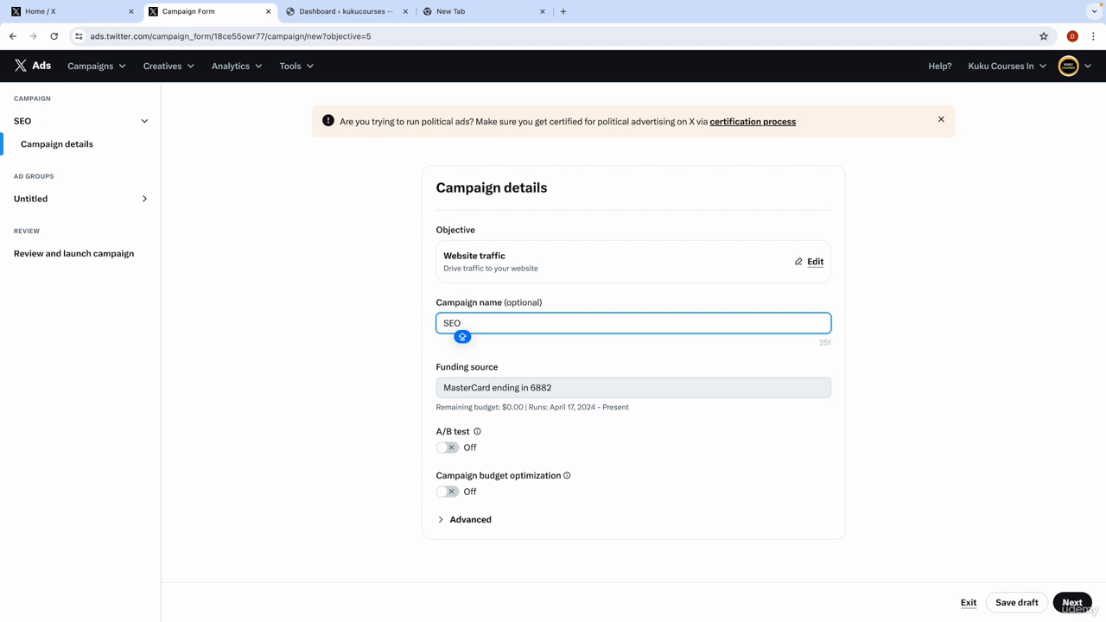
pyautogui.write('-')
pyautogui.write('mage -')
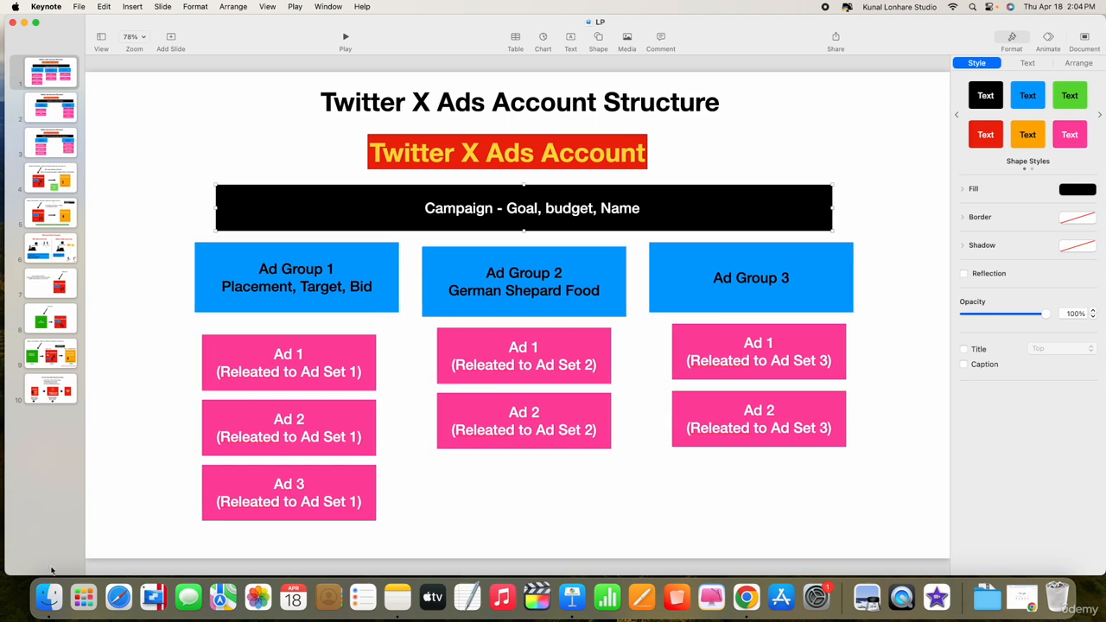
# Look at the image files in the Twitter Ad folder of Downloads in Finder, and return to the campaign form.
pyautogui.click(45, 610)
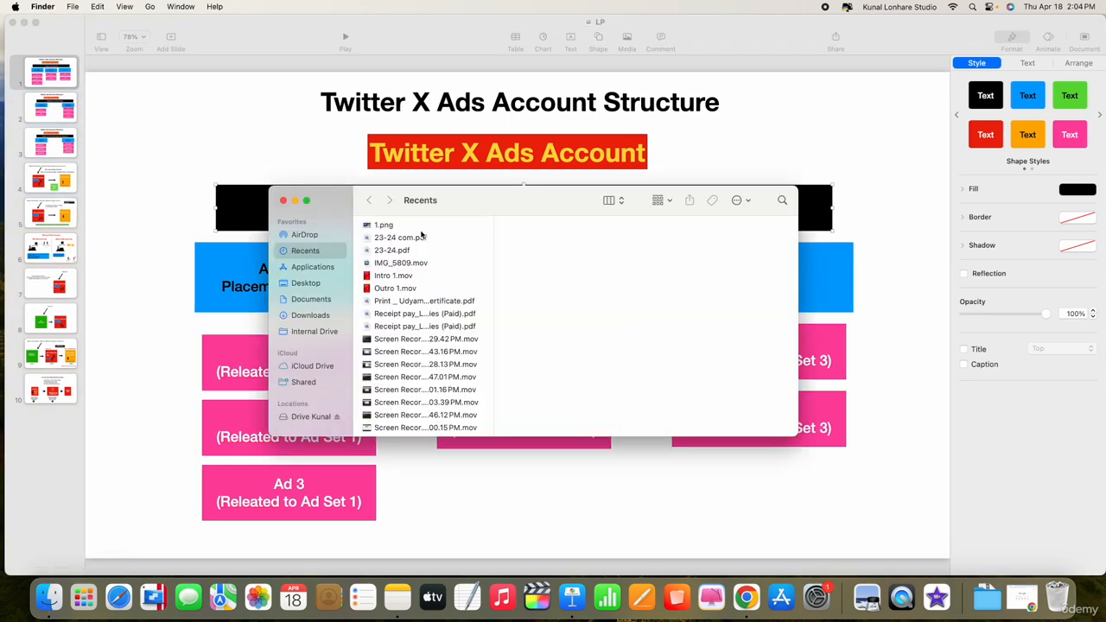
pyautogui.click(311, 314)
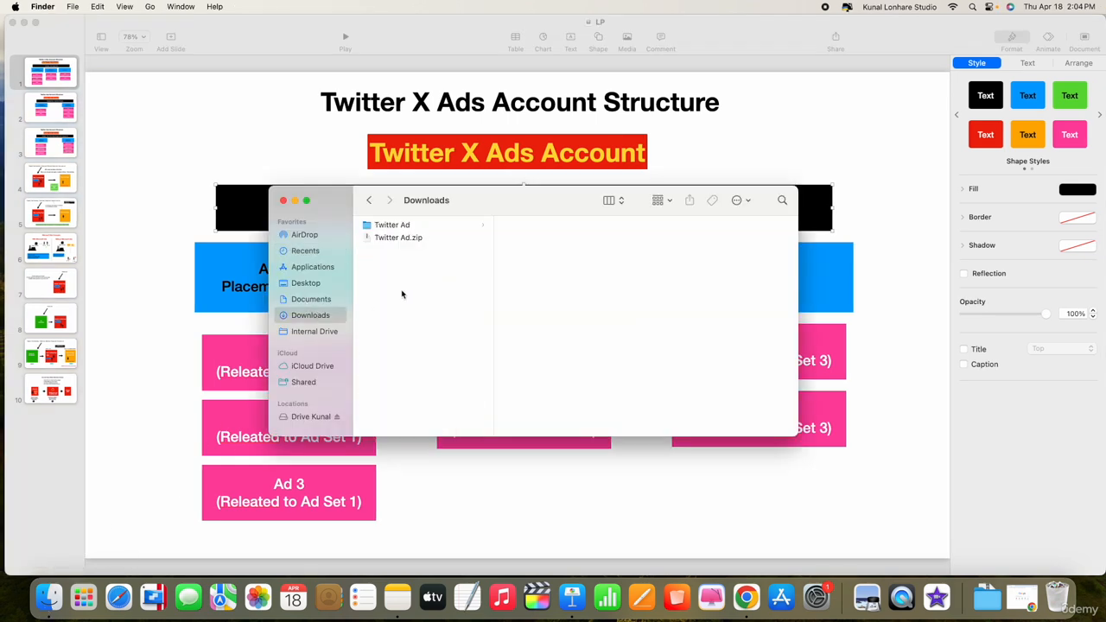
pyautogui.click(412, 226)
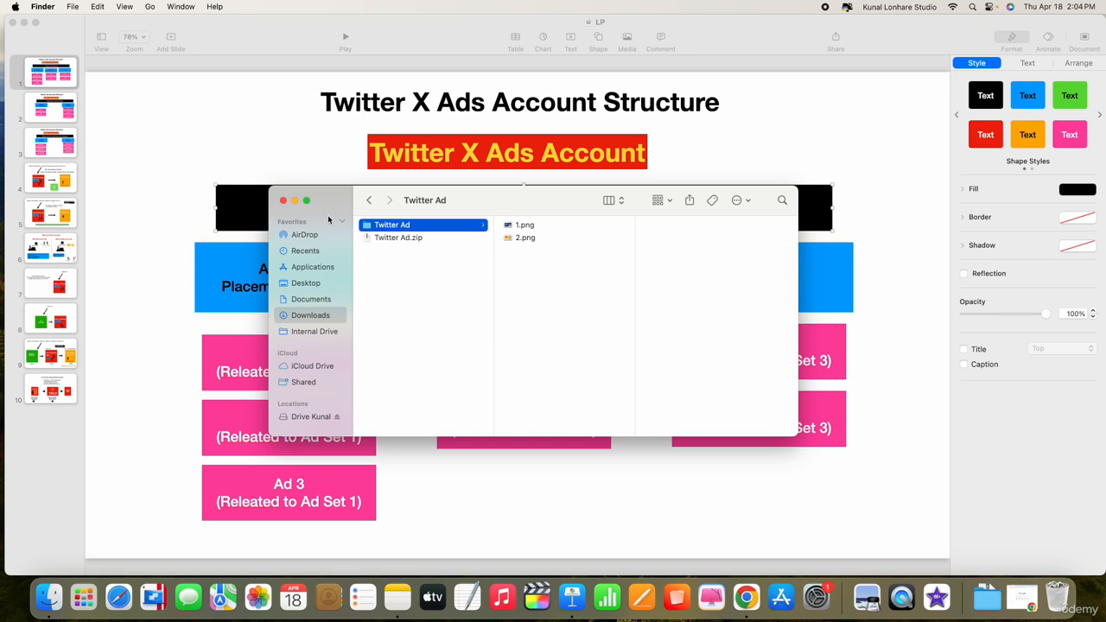
pyautogui.click(294, 201)
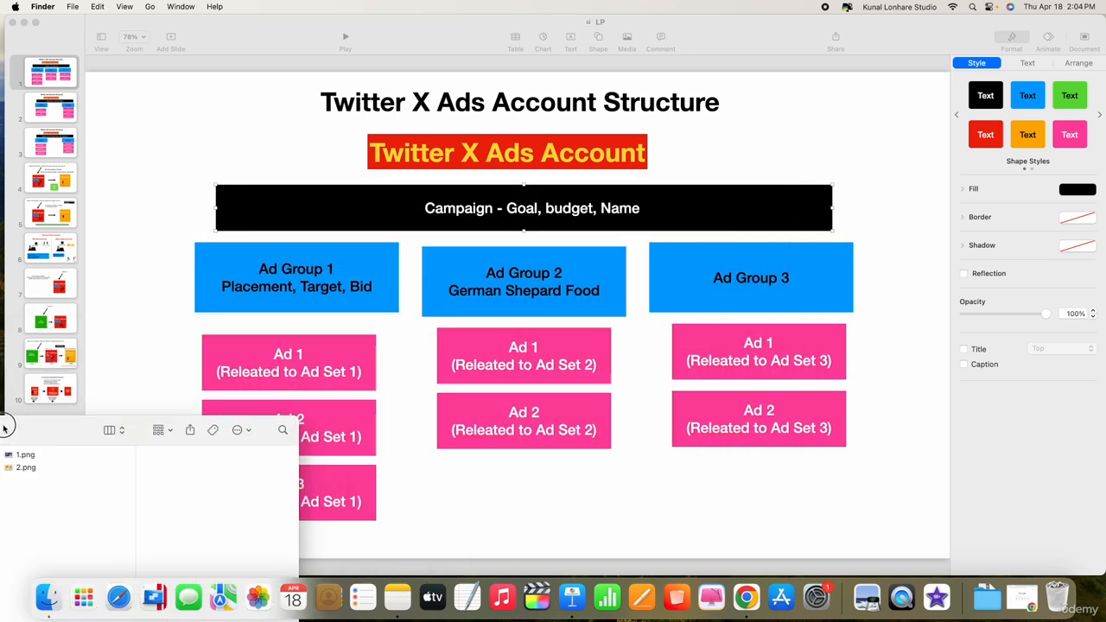
pyautogui.hotkey('ctrl', 'Right')
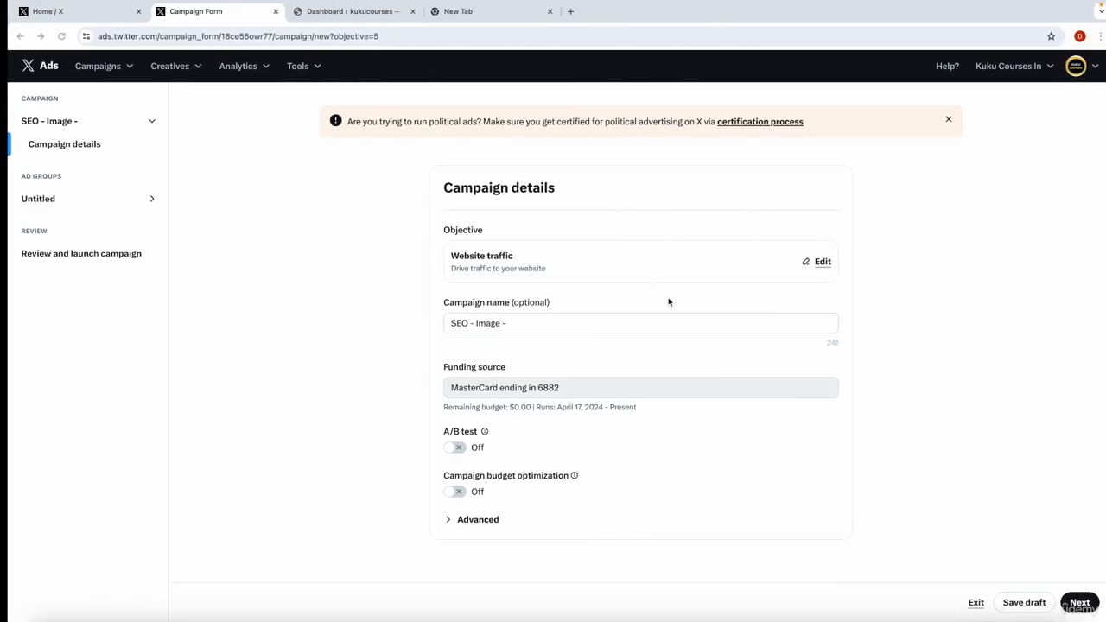
# Complete the campaign name as "SEO - Image - Traffic - Cold".
pyautogui.click(506, 320)
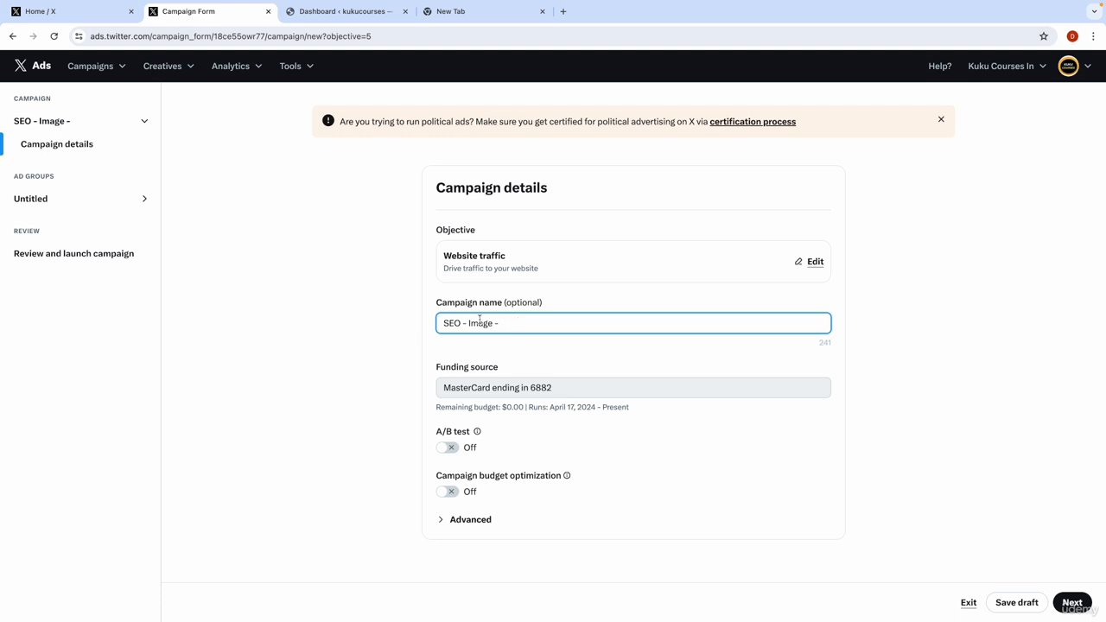
pyautogui.doubleClick(480, 321)
pyautogui.click(507, 321)
pyautogui.write('Traffic - Cold')
pyautogui.doubleClick(545, 324)
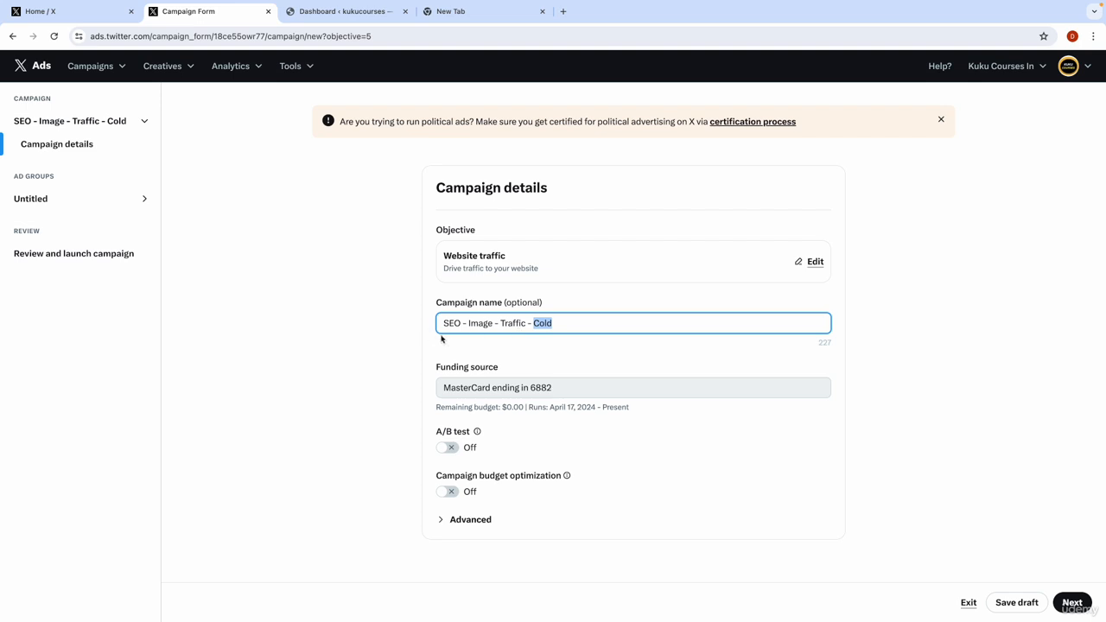
pyautogui.doubleClick(546, 325)
# Try the alternative campaign name "Dog Food - Video - Sales - Cold" by replacing the topic, ad format and objective words.
pyautogui.doubleClick(450, 322)
pyautogui.write('Do')
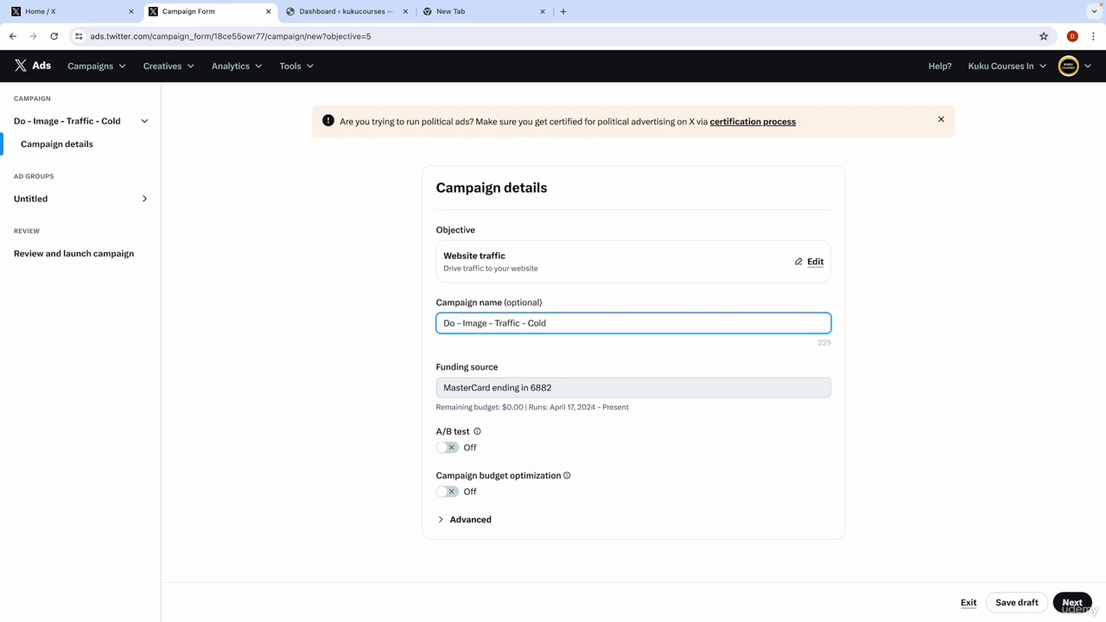
pyautogui.write('g Food')
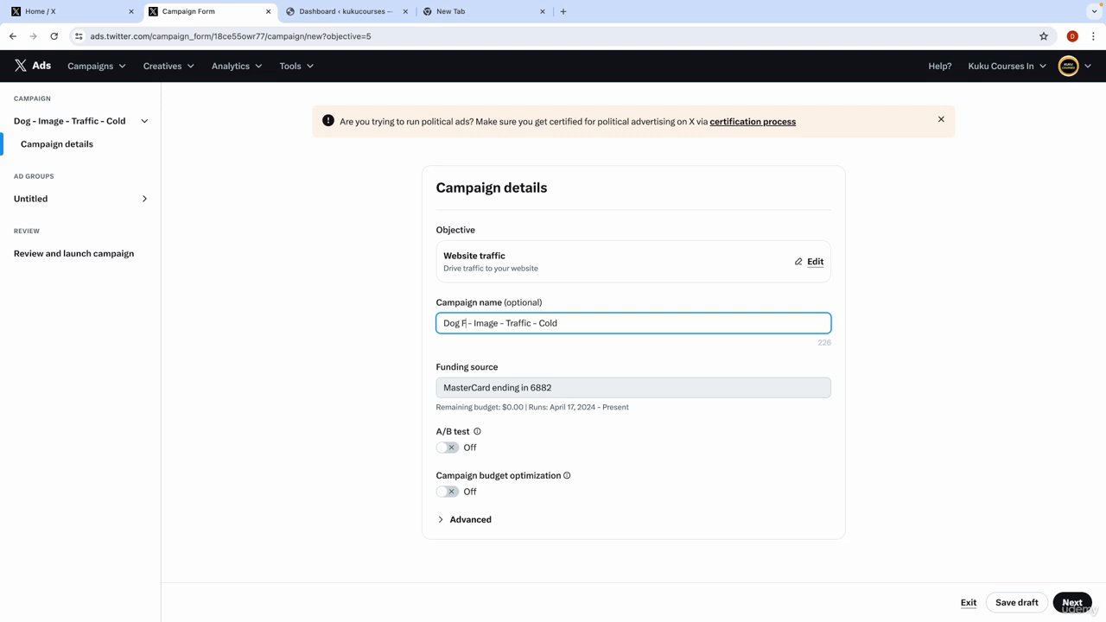
pyautogui.doubleClick(504, 323)
pyautogui.write('Video')
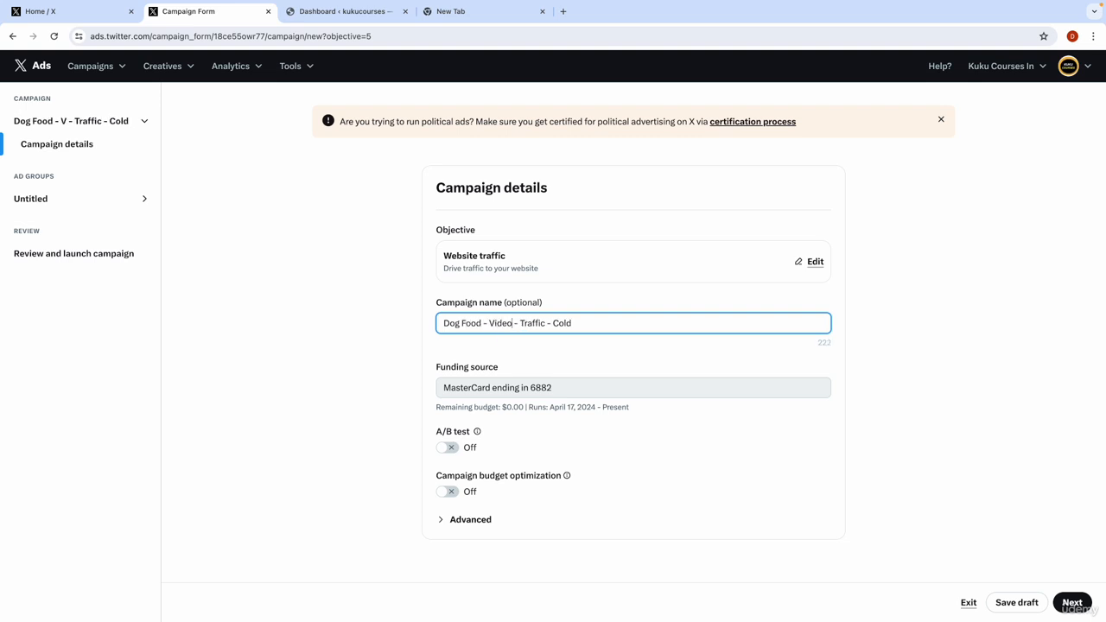
pyautogui.doubleClick(532, 324)
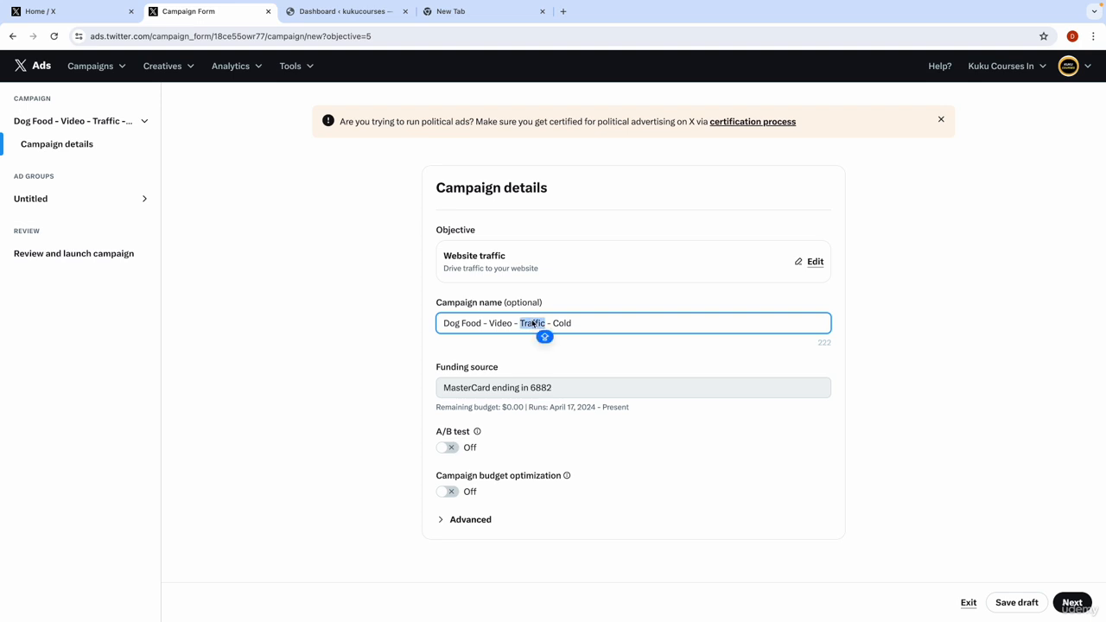
pyautogui.write('Sales')
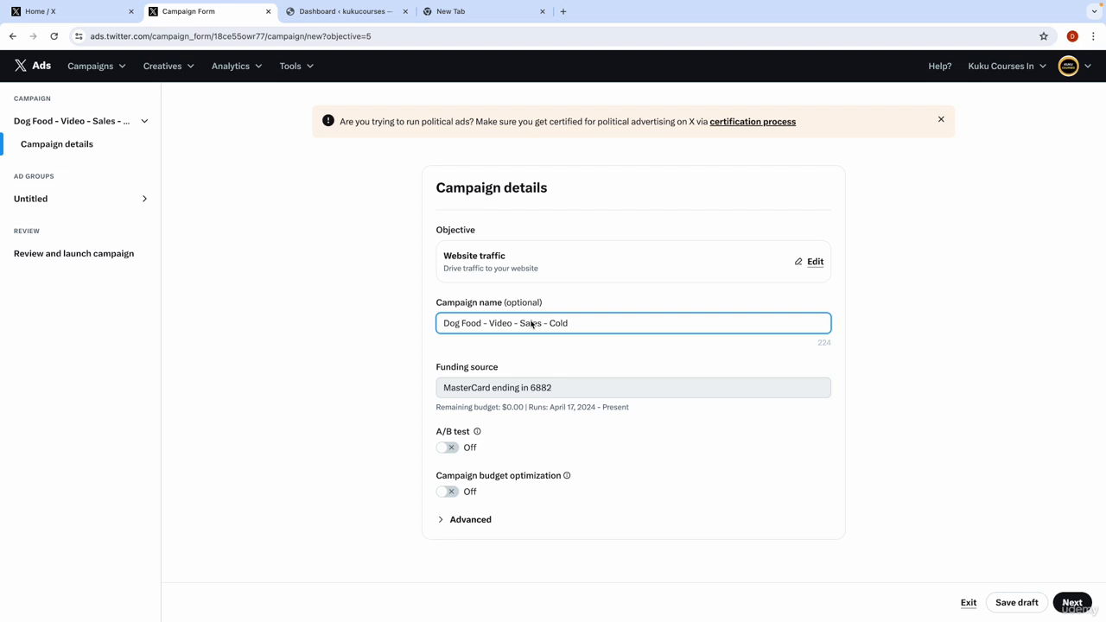
# Undo the example edits to restore the campaign name "SEO - Image - Traffic - Cold", and leave the name field.
pyautogui.press('BackSpace')
pyautogui.press('BackSpace')
pyautogui.press('BackSpace')
pyautogui.press('BackSpace')
pyautogui.hotkey('ctrl', 'z')
pyautogui.hotkey('ctrl', 'z')
pyautogui.hotkey('ctrl', 'z')
pyautogui.hotkey('ctrl', 'z')
pyautogui.hotkey('ctrl', 'z')
pyautogui.hotkey('ctrl', 'z')
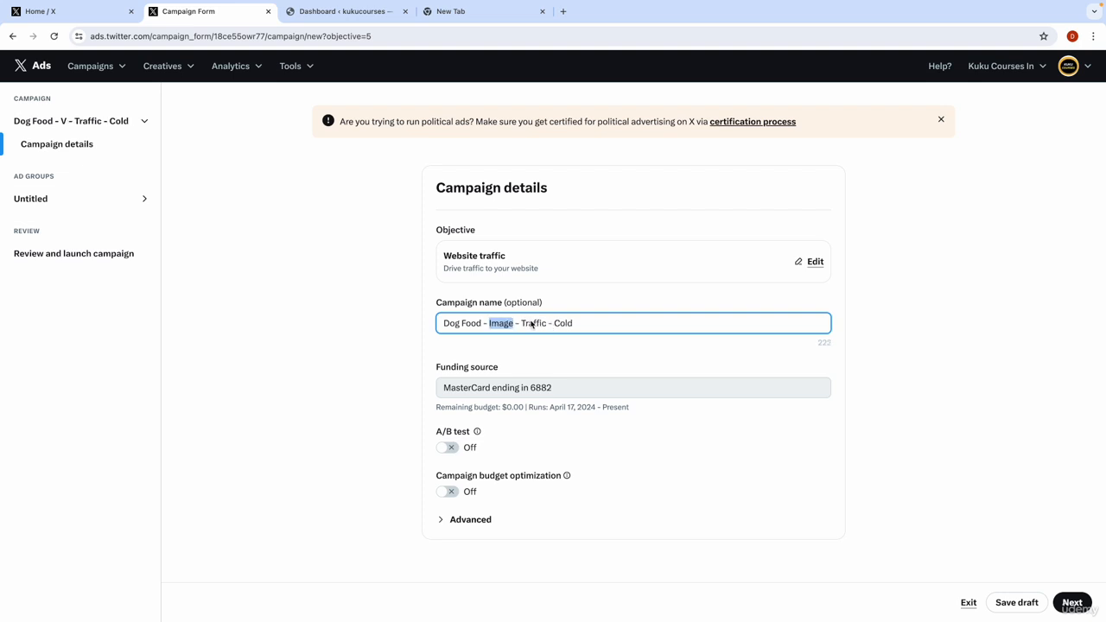
pyautogui.hotkey('ctrl', 'z')
pyautogui.hotkey('ctrl', 'z')
pyautogui.hotkey('ctrl', 'z')
pyautogui.hotkey('ctrl', 'z')
pyautogui.hotkey('ctrl', 'z')
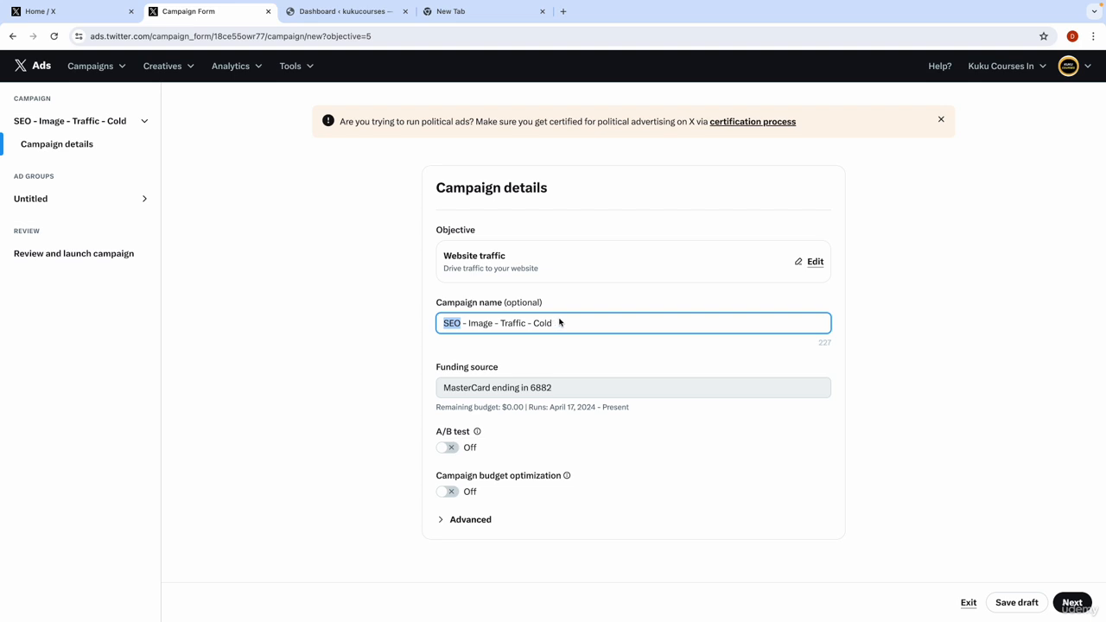
pyautogui.click(559, 322)
pyautogui.click(385, 370)
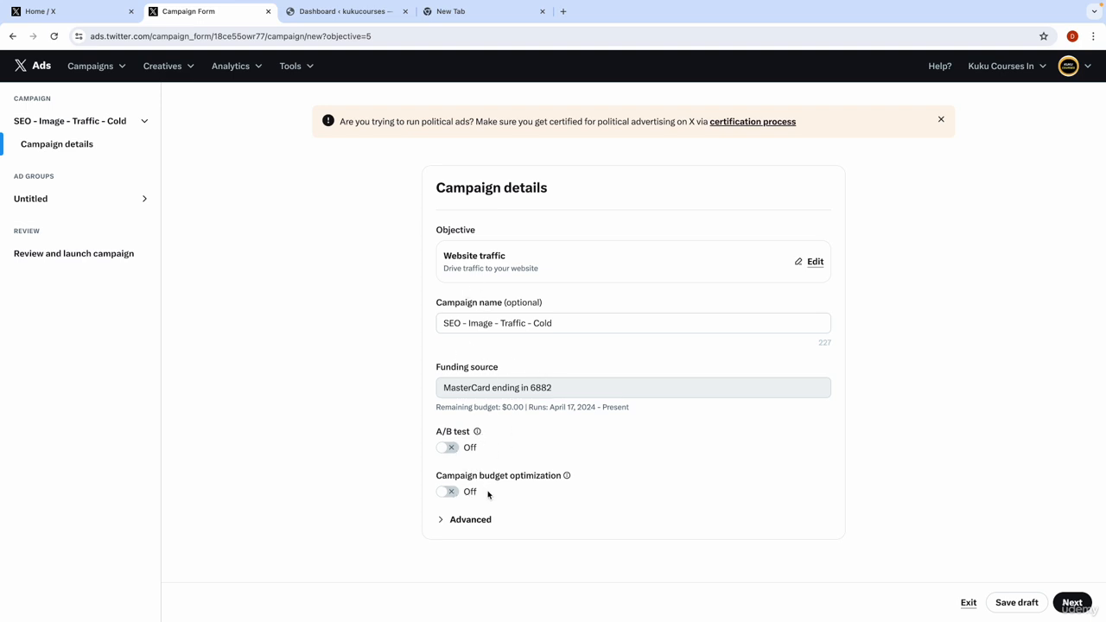
# Expand the advanced campaign settings, turn on Campaign budget optimization and read its help text.
pyautogui.click(442, 523)
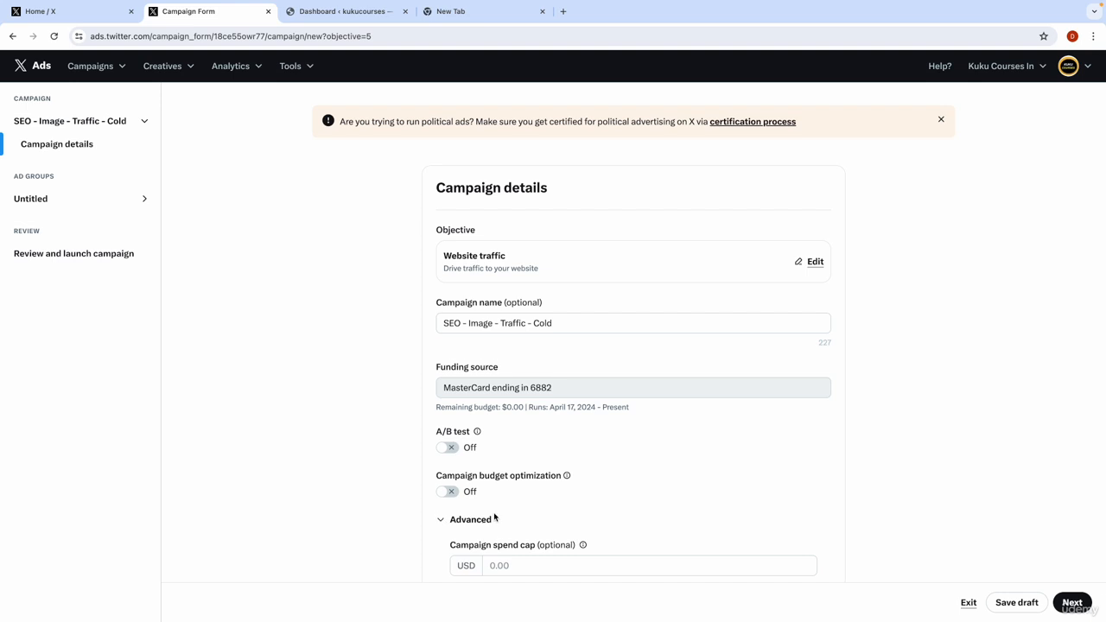
pyautogui.scroll(-1, 494, 519)
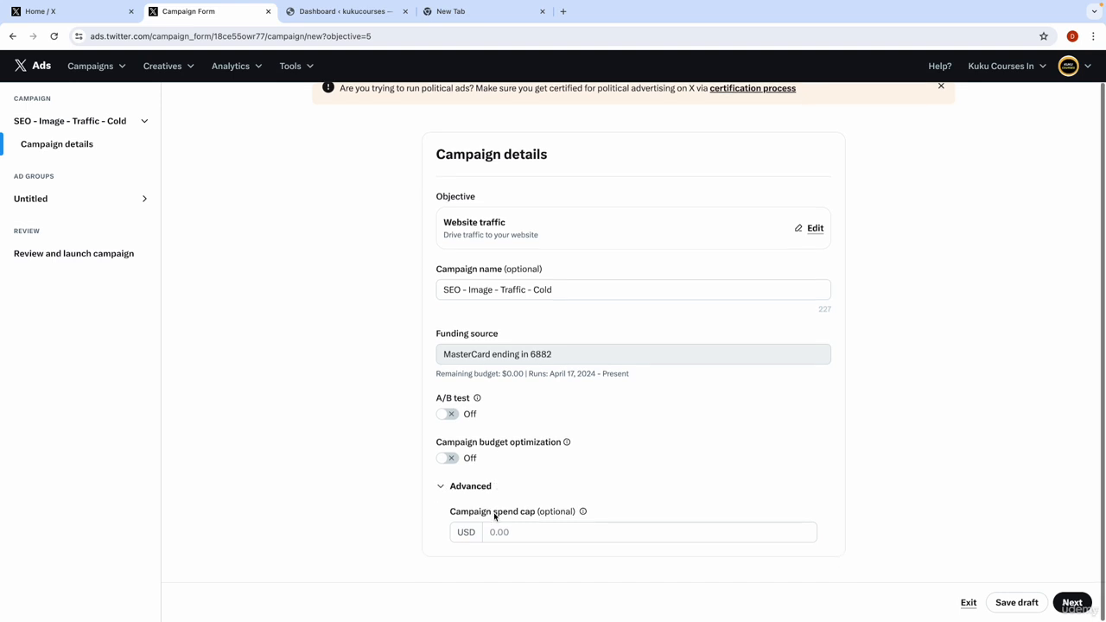
pyautogui.click(451, 461)
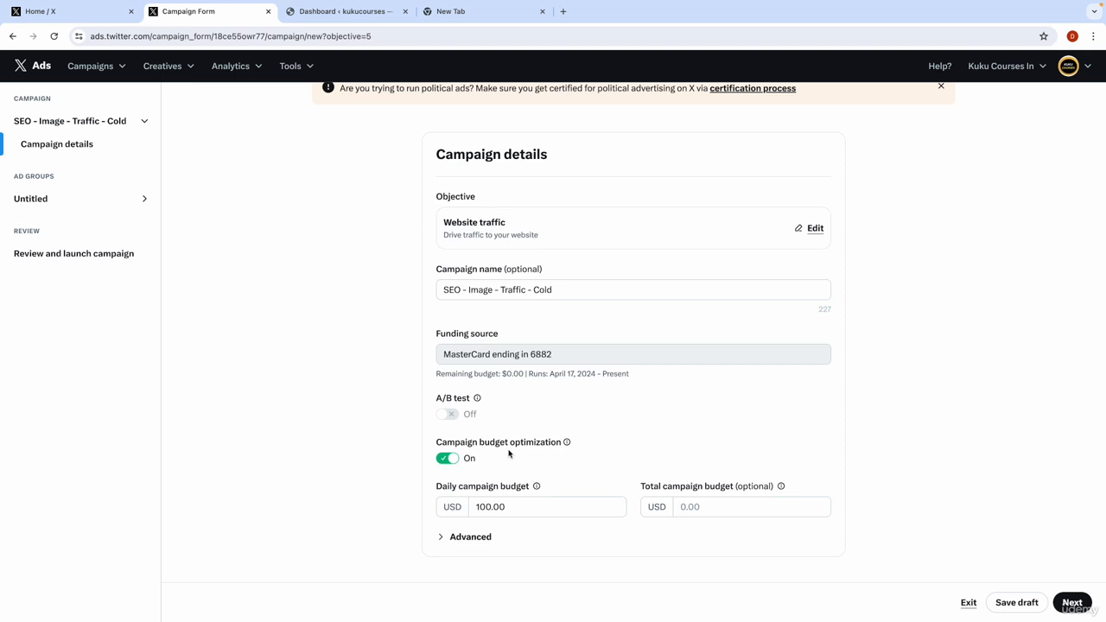
pyautogui.click(566, 444)
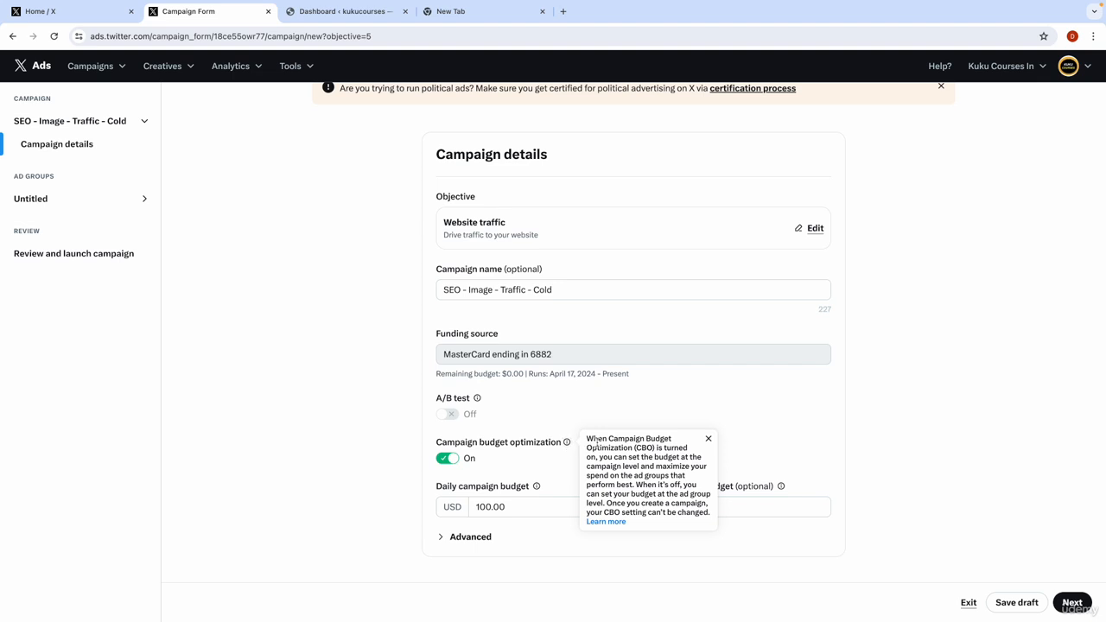
pyautogui.moveTo(590, 439); pyautogui.dragTo(706, 524)
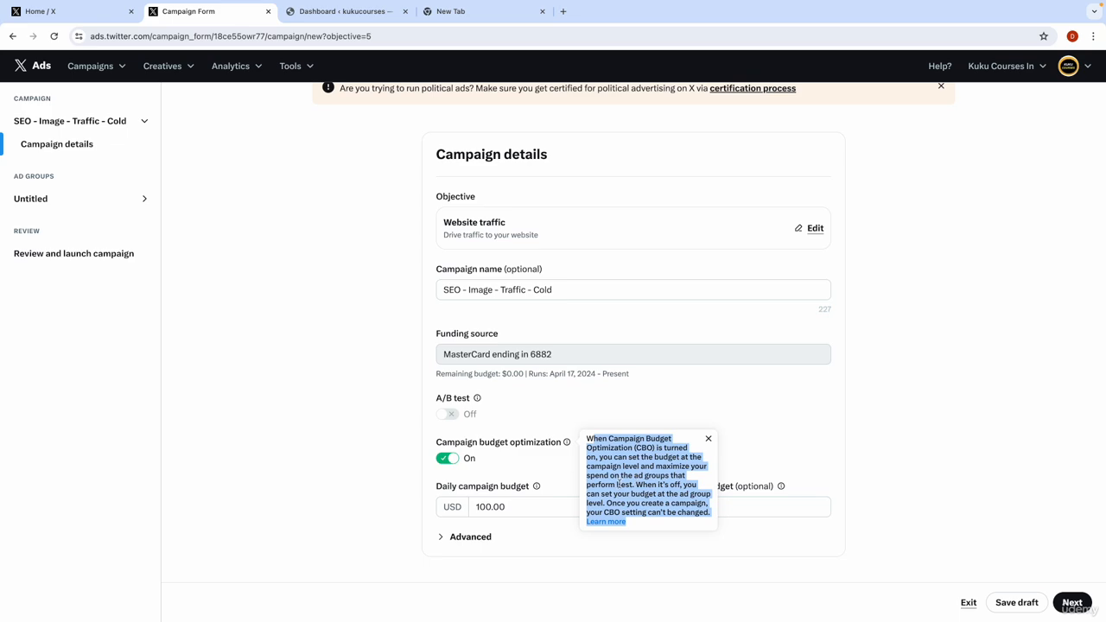
pyautogui.click(337, 455)
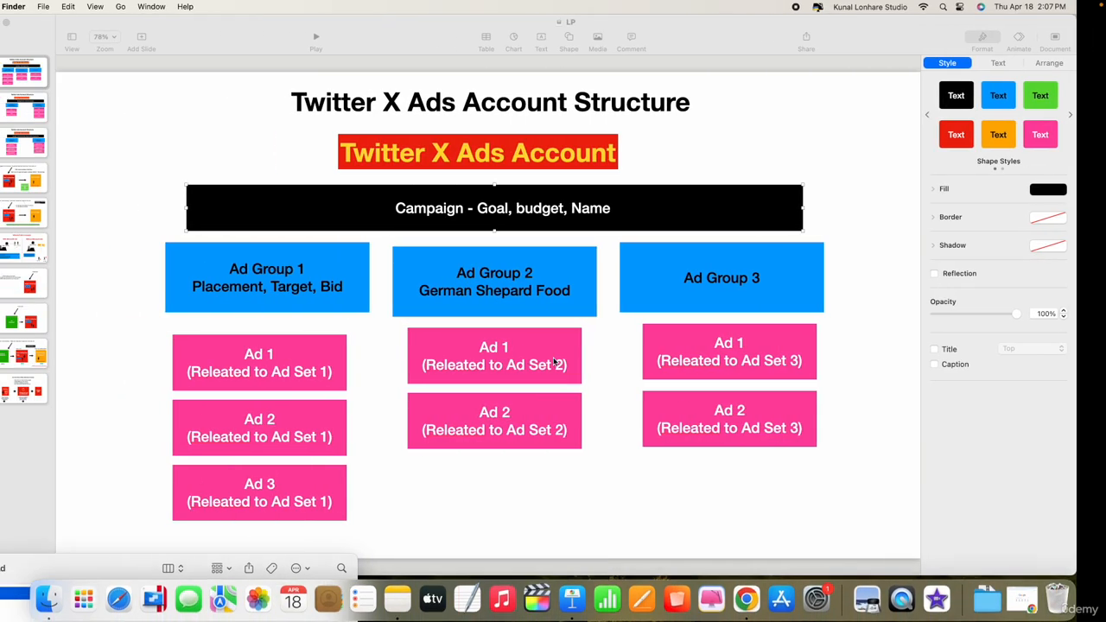
# Review the Campaign level and Ad Groups 1 to 3 on the Keynote account structure slide.
pyautogui.click(410, 216)
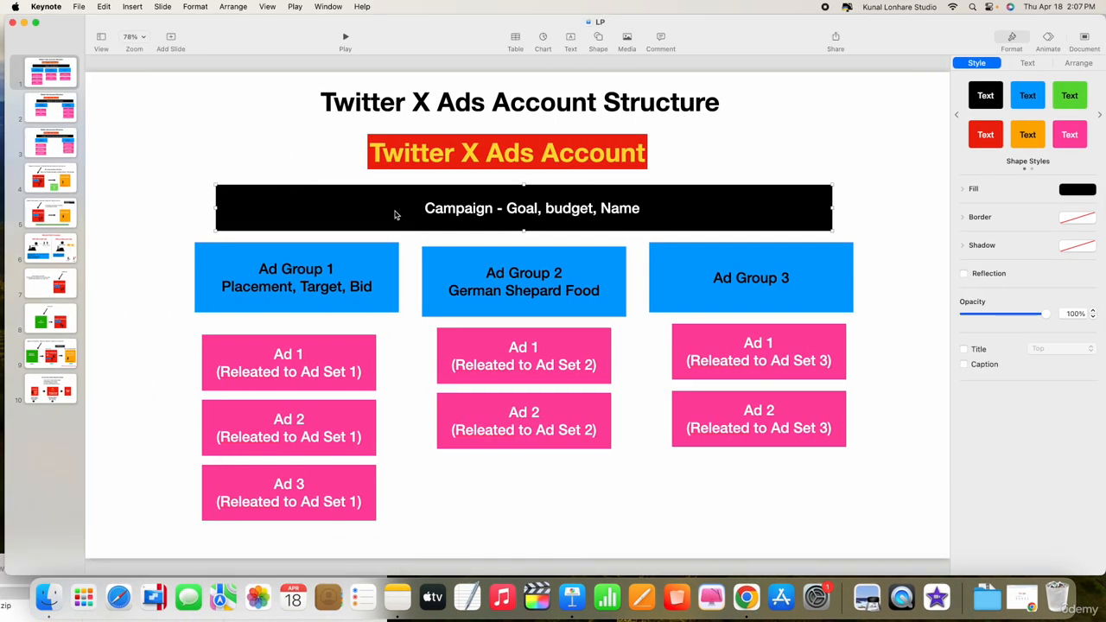
pyautogui.click(350, 251)
pyautogui.click(434, 266)
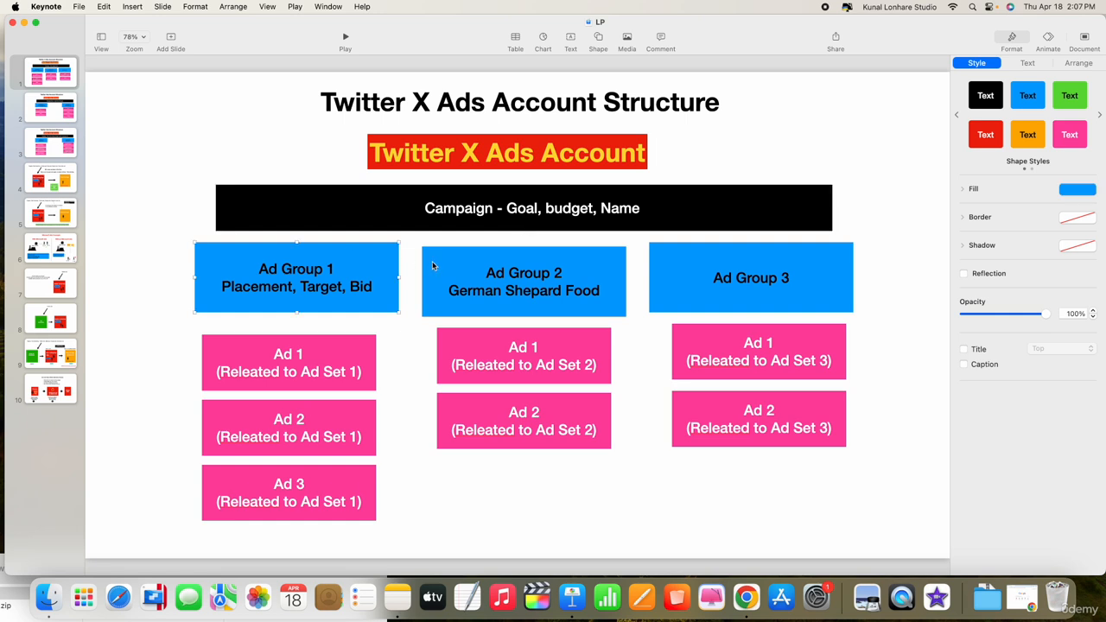
pyautogui.click(383, 270)
pyautogui.click(676, 275)
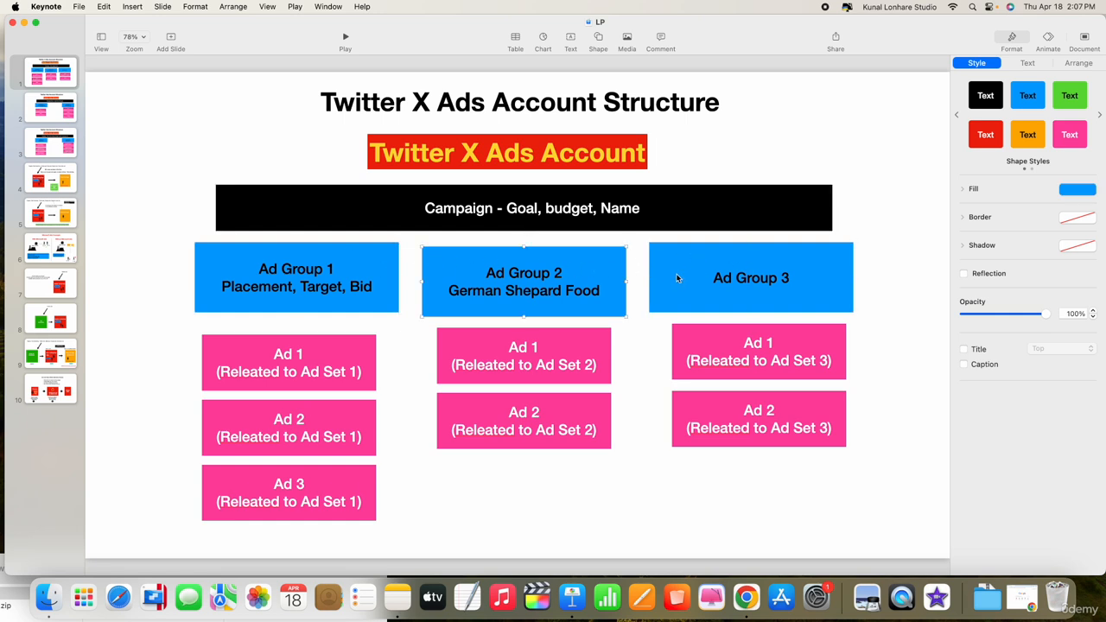